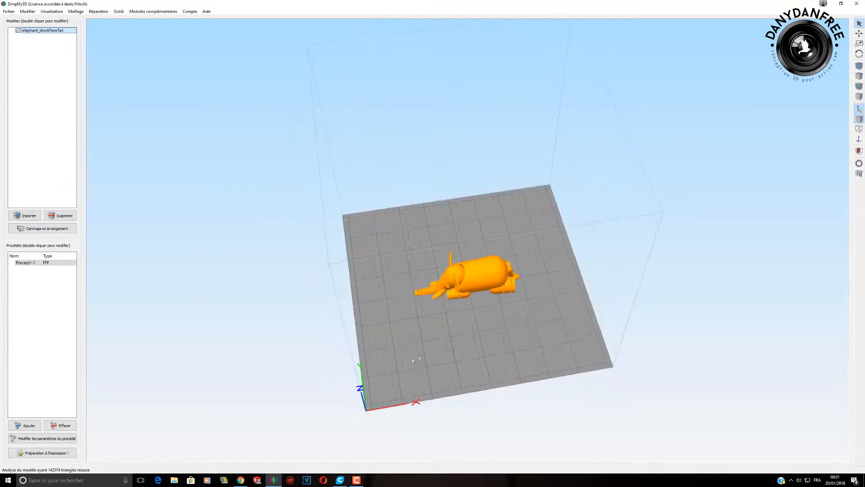
{"action": "scroll", "coordinate": [475, 334], "scroll_direction": "down", "scroll_amount": 2}
{"action": "scroll", "coordinate": [475, 334], "scroll_direction": "down", "scroll_amount": 1}
{"action": "mouse_move", "coordinate": [404, 372]}
{"action": "left_mouse_down"}
{"action": "mouse_move", "coordinate": [363, 287]}
{"action": "mouse_move", "coordinate": [311, 133]}
{"action": "mouse_move", "coordinate": [400, 302]}
{"action": "mouse_move", "coordinate": [392, 343]}
{"action": "mouse_move", "coordinate": [481, 376]}
{"action": "mouse_move", "coordinate": [397, 384]}
{"action": "left_mouse_up"}
{"action": "mouse_move", "coordinate": [461, 320]}
{"action": "left_mouse_down"}
{"action": "mouse_move", "coordinate": [491, 289]}
{"action": "mouse_move", "coordinate": [473, 314]}
{"action": "left_mouse_up"}
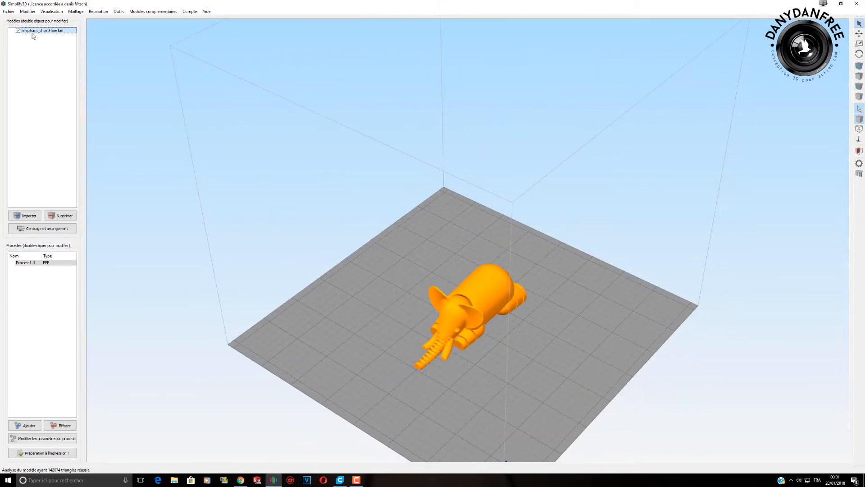
{"action": "left_click_drag", "start_coordinate": [420, 293], "coordinate": [446, 344]}
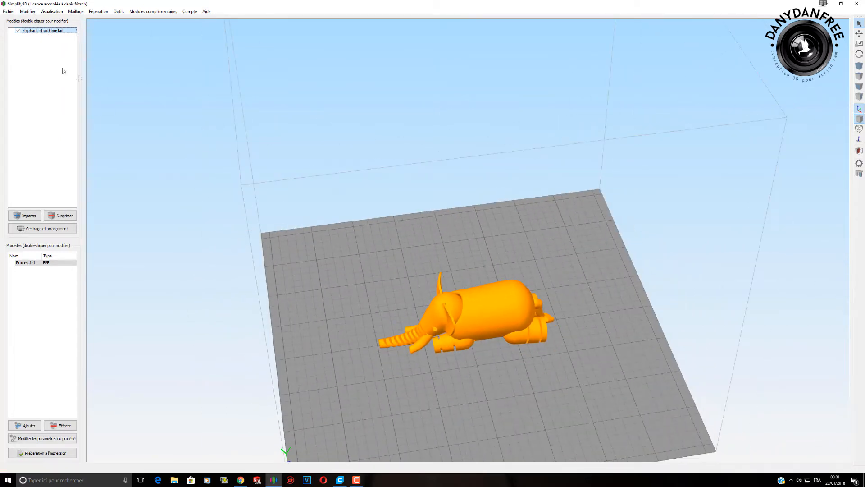
Import the recent model rx100 full screen v3.STL onto the print bed.
{"action": "left_click", "coordinate": [9, 12]}
{"action": "mouse_move", "coordinate": [35, 94]}
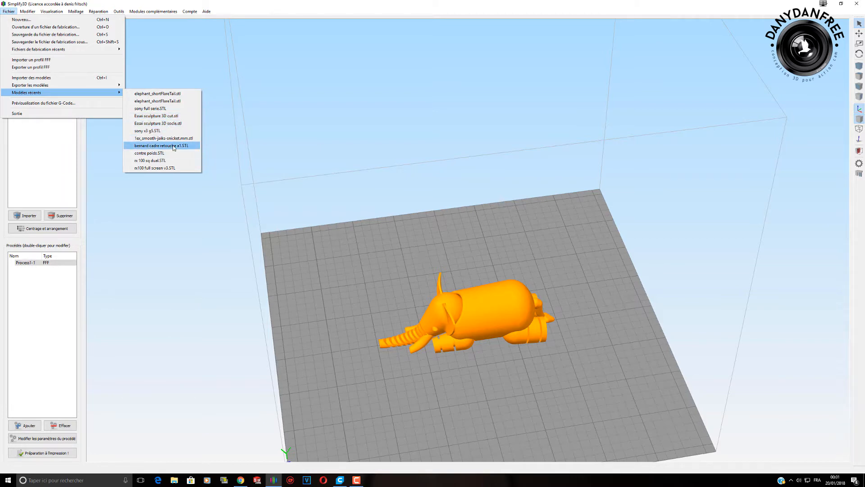
{"action": "left_click", "coordinate": [159, 168]}
{"action": "left_click_drag", "start_coordinate": [373, 350], "coordinate": [466, 292]}
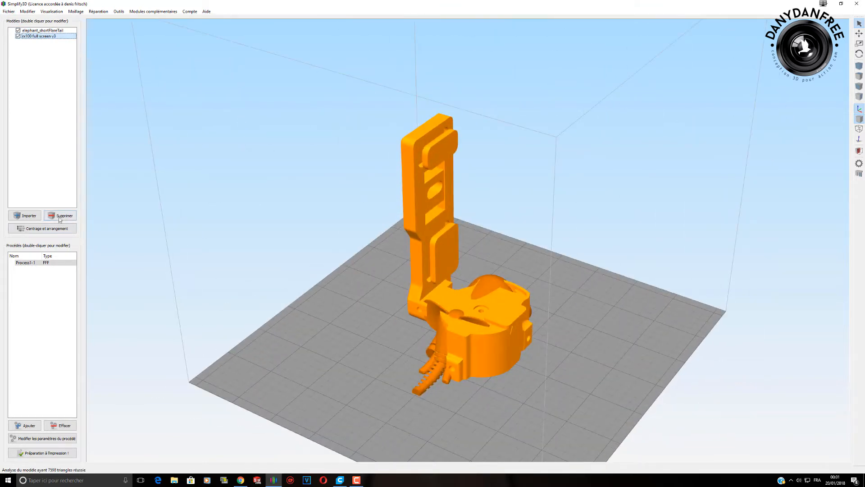
Delete the elephant_shortFlareTail model from the print bed.
{"action": "left_click", "coordinate": [62, 32]}
{"action": "left_click", "coordinate": [67, 217]}
{"action": "left_click_drag", "start_coordinate": [324, 330], "coordinate": [409, 328]}
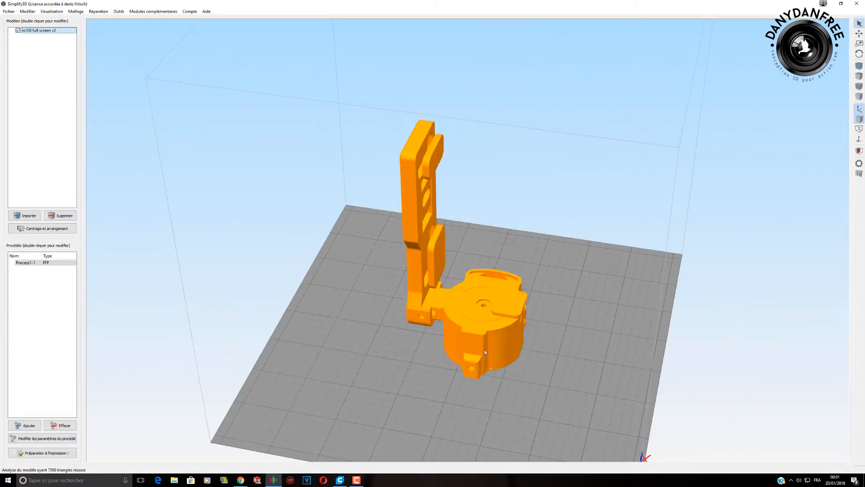
{"action": "left_click_drag", "start_coordinate": [443, 379], "coordinate": [402, 345]}
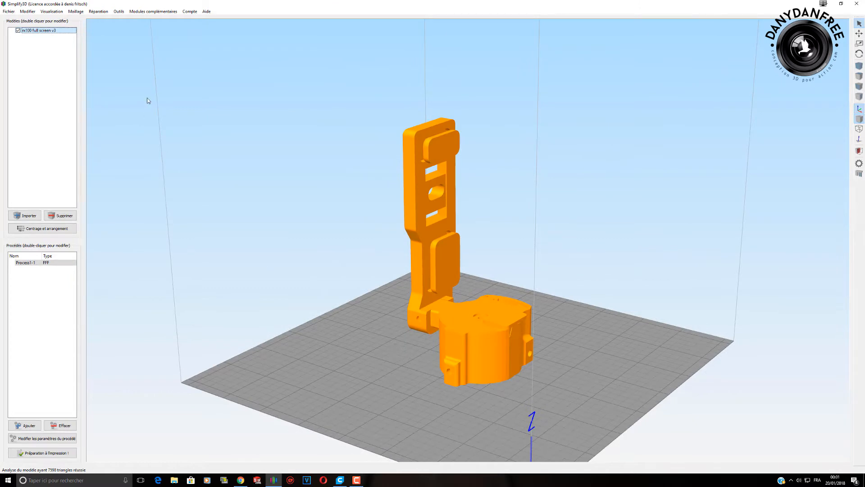
Separate the assembled model's connected surfaces and center and arrange the resulting parts on the bed.
{"action": "left_click", "coordinate": [77, 12]}
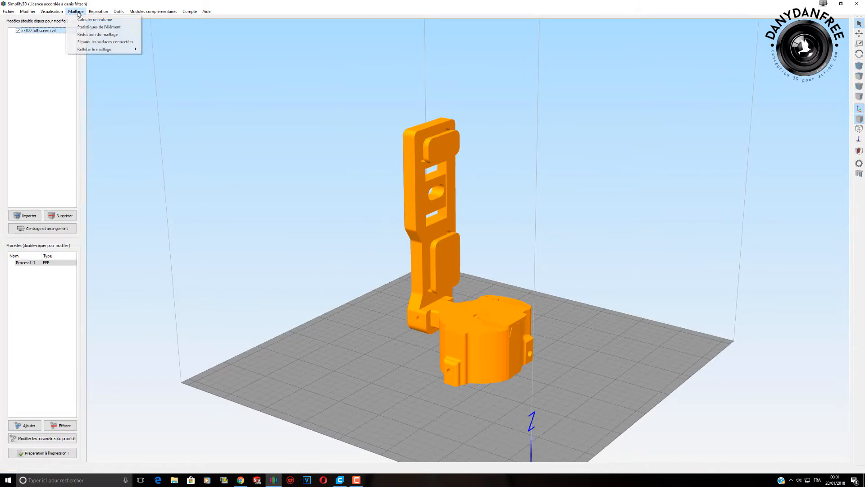
{"action": "left_click", "coordinate": [99, 42]}
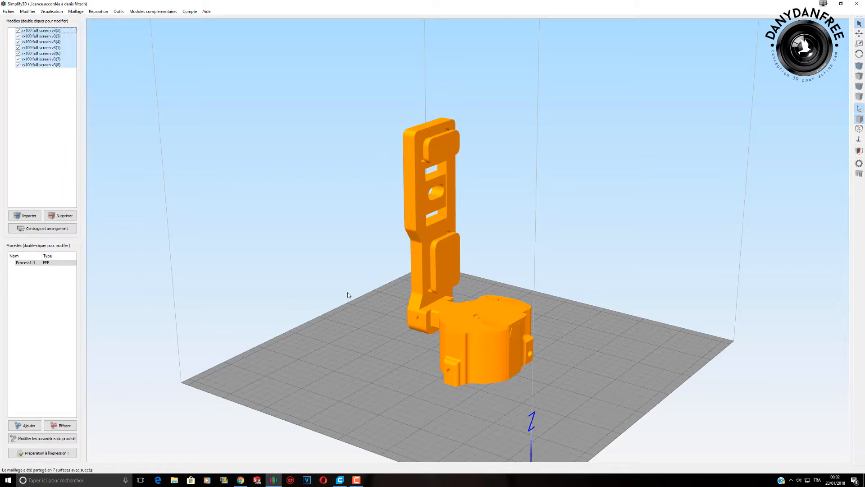
{"action": "left_click", "coordinate": [55, 229]}
{"action": "left_click_drag", "start_coordinate": [387, 361], "coordinate": [447, 395]}
{"action": "left_click_drag", "start_coordinate": [398, 369], "coordinate": [295, 301]}
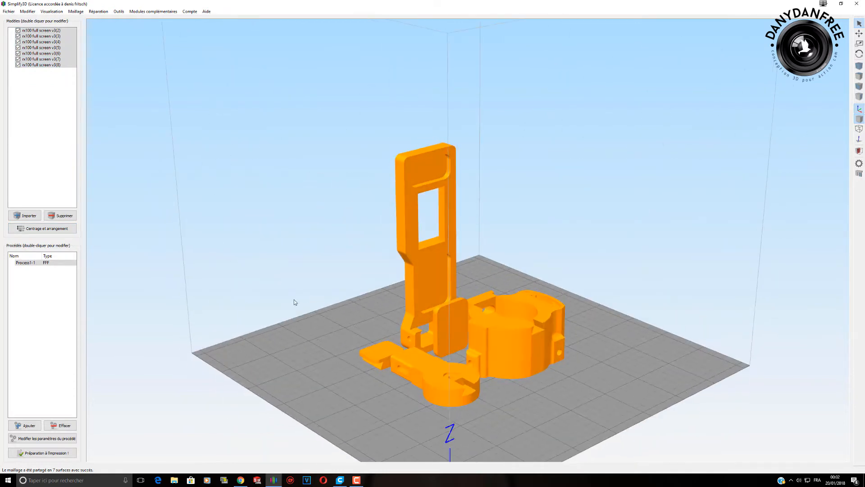
{"action": "left_click_drag", "start_coordinate": [355, 323], "coordinate": [405, 393]}
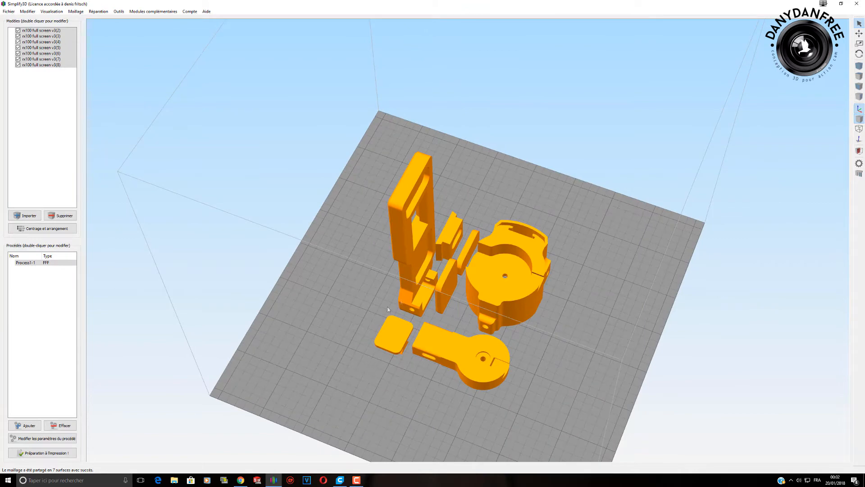
{"action": "left_click_drag", "start_coordinate": [479, 285], "coordinate": [373, 316]}
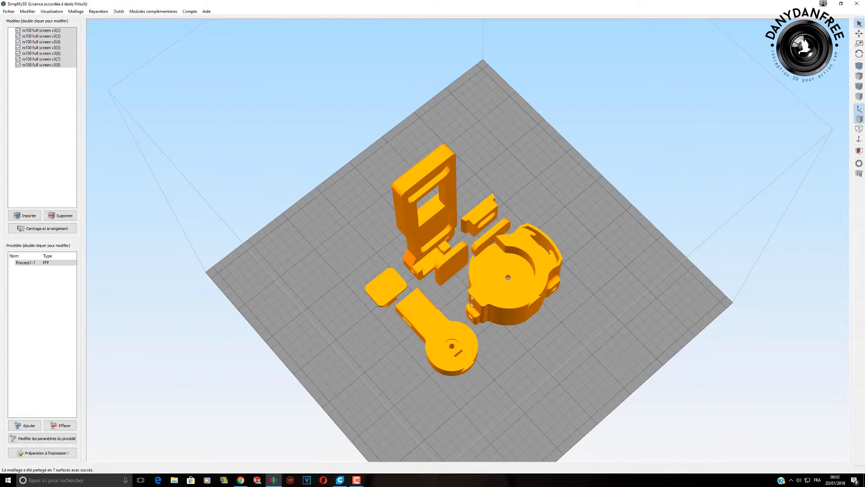
Delete all the separated parts and import the recent model rx100 full screen v3.STL again.
{"action": "left_click", "coordinate": [61, 215]}
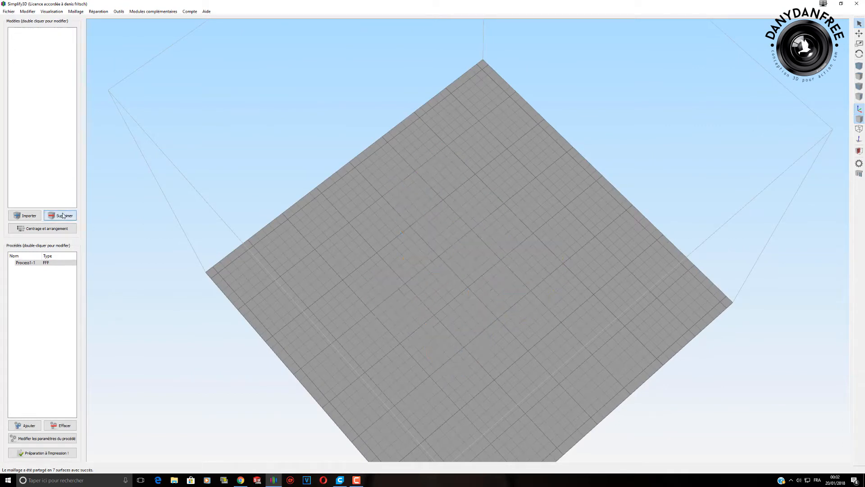
{"action": "left_click", "coordinate": [9, 11]}
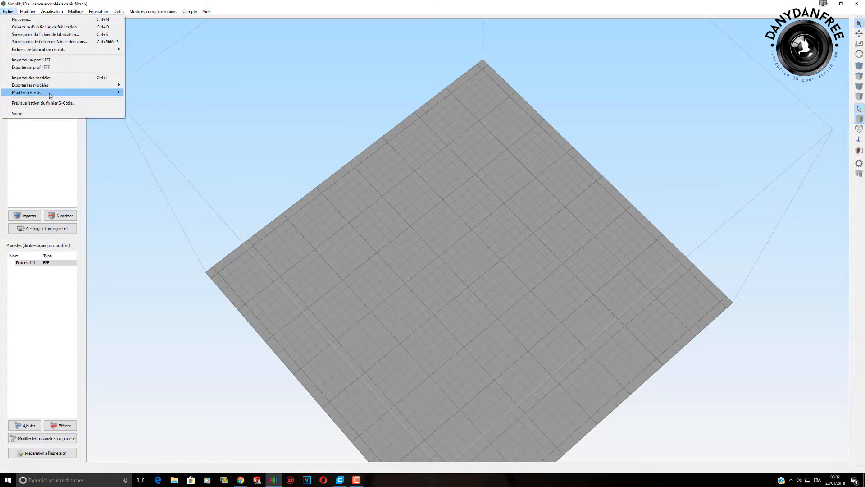
{"action": "mouse_move", "coordinate": [81, 92]}
{"action": "left_click", "coordinate": [140, 94]}
{"action": "left_click_drag", "start_coordinate": [225, 188], "coordinate": [425, 275]}
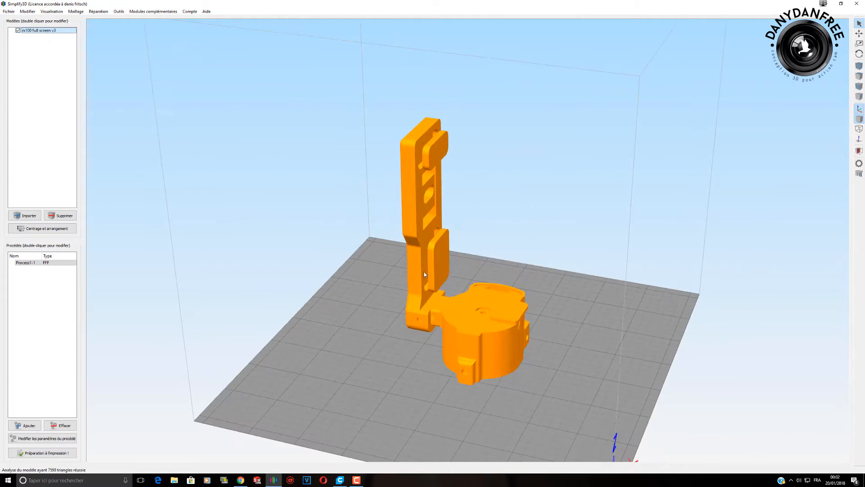
Split the re-imported rx100 model into individual parts by its connected surfaces and spread them out with centering and arrangement.
{"action": "left_click", "coordinate": [76, 12]}
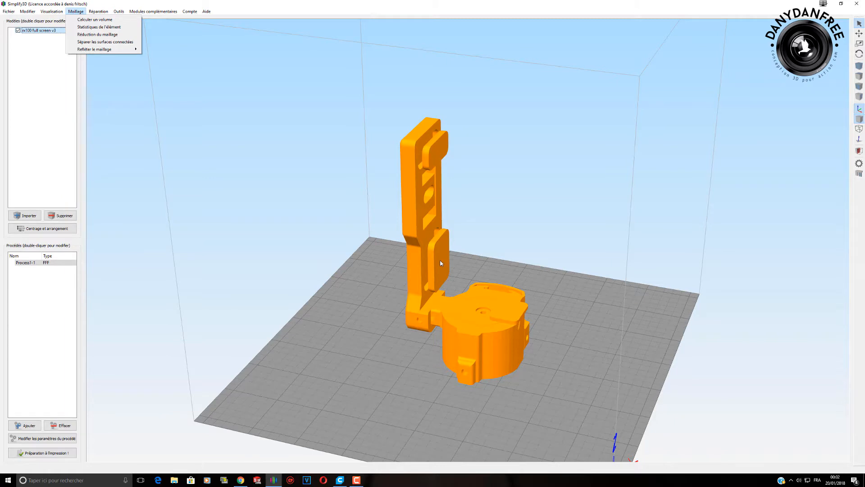
{"action": "left_click_drag", "start_coordinate": [417, 284], "coordinate": [444, 293]}
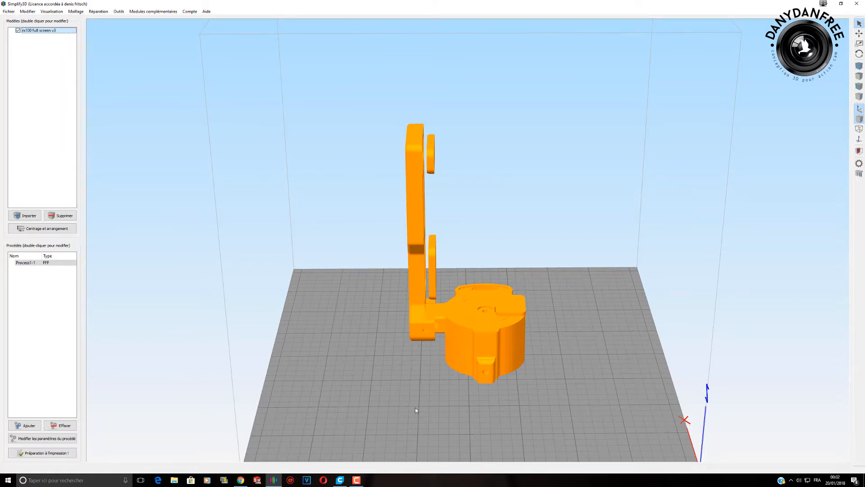
{"action": "left_click_drag", "start_coordinate": [455, 390], "coordinate": [433, 346]}
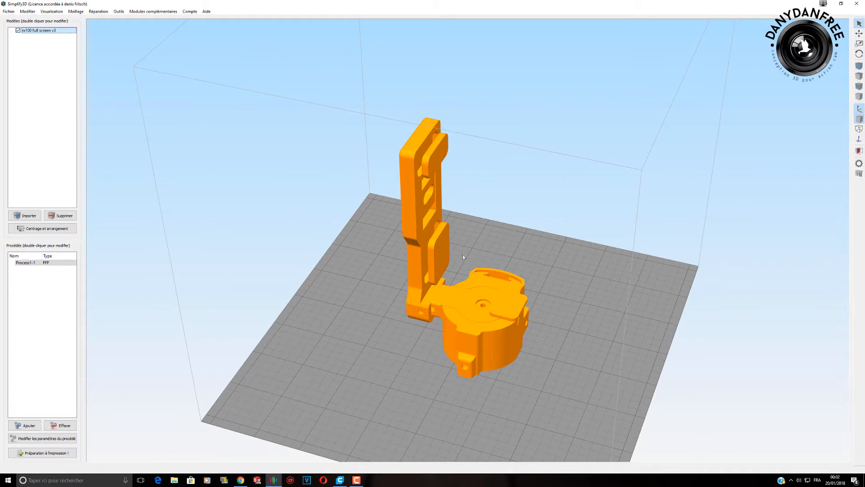
{"action": "left_click", "coordinate": [76, 11]}
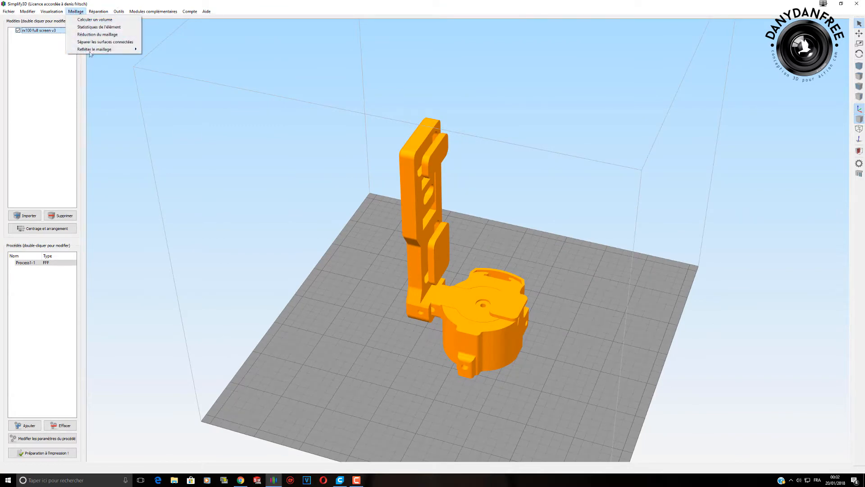
{"action": "left_click", "coordinate": [90, 43]}
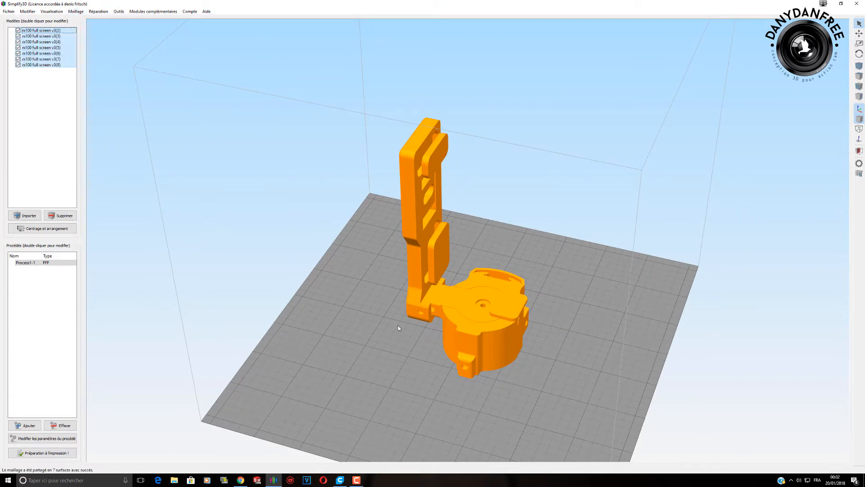
{"action": "left_click", "coordinate": [57, 228]}
Place the tall upright frame and the small slotted block flat, each with its broad face on the bed.
{"action": "left_click_drag", "start_coordinate": [464, 374], "coordinate": [451, 328]}
{"action": "key", "text": "ctrl+l"}
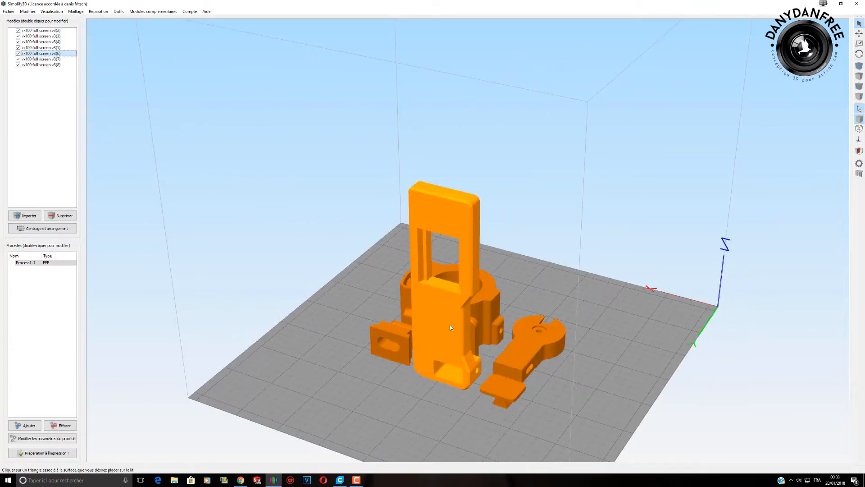
{"action": "left_click", "coordinate": [450, 327]}
{"action": "left_click_drag", "start_coordinate": [424, 356], "coordinate": [408, 373]}
{"action": "left_click", "coordinate": [407, 373]}
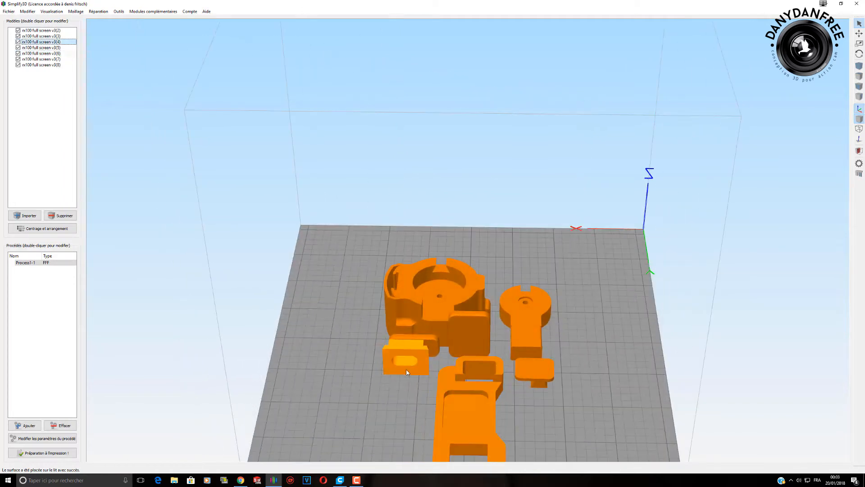
{"action": "key", "text": "ctrl+l"}
{"action": "left_click", "coordinate": [406, 372]}
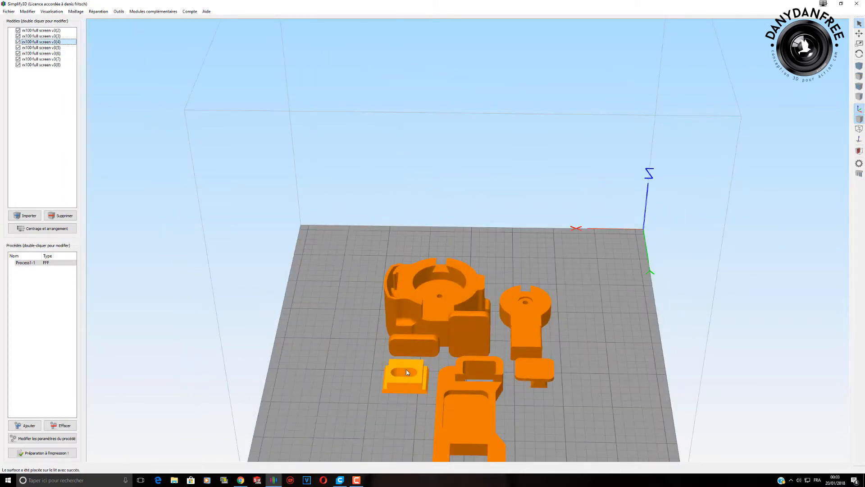
Place the small dovetail clip's flat plate face on the bed, and center and arrange all parts again.
{"action": "left_click_drag", "start_coordinate": [359, 420], "coordinate": [561, 392]}
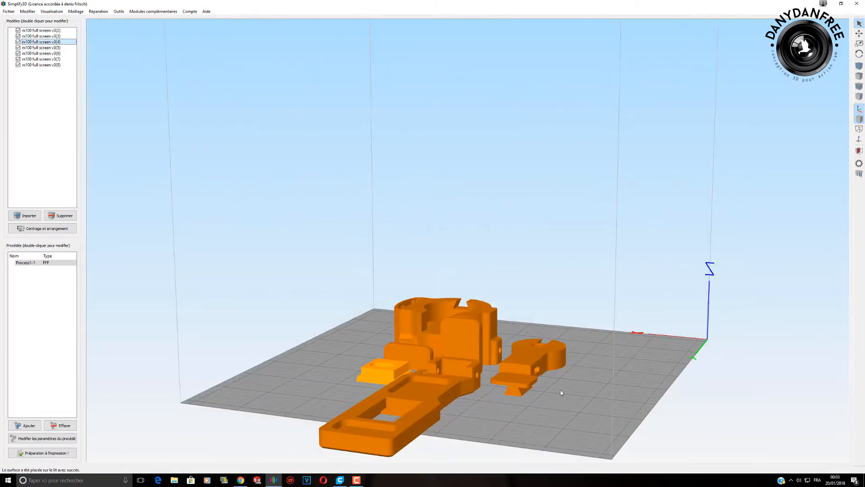
{"action": "left_click", "coordinate": [517, 378]}
{"action": "key", "text": "ctrl+l"}
{"action": "left_click", "coordinate": [517, 378]}
{"action": "left_click_drag", "start_coordinate": [517, 377], "coordinate": [477, 271]}
{"action": "left_click", "coordinate": [497, 306]}
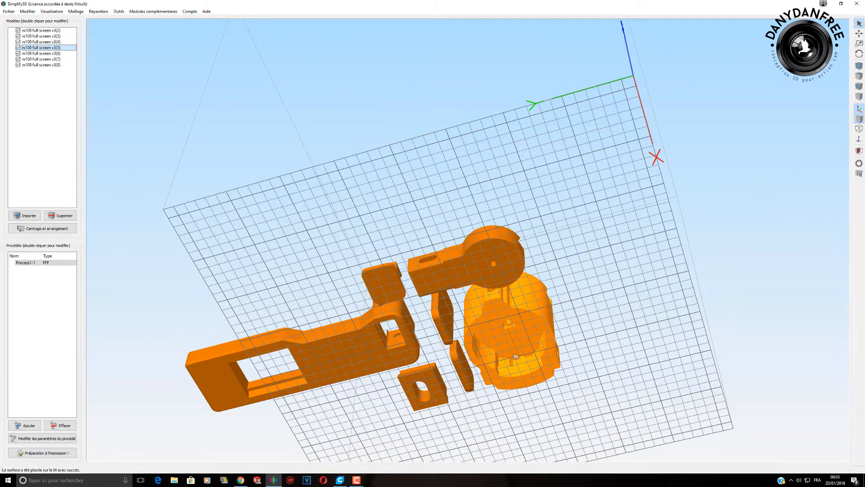
{"action": "left_click_drag", "start_coordinate": [513, 309], "coordinate": [315, 315]}
{"action": "left_click", "coordinate": [46, 228]}
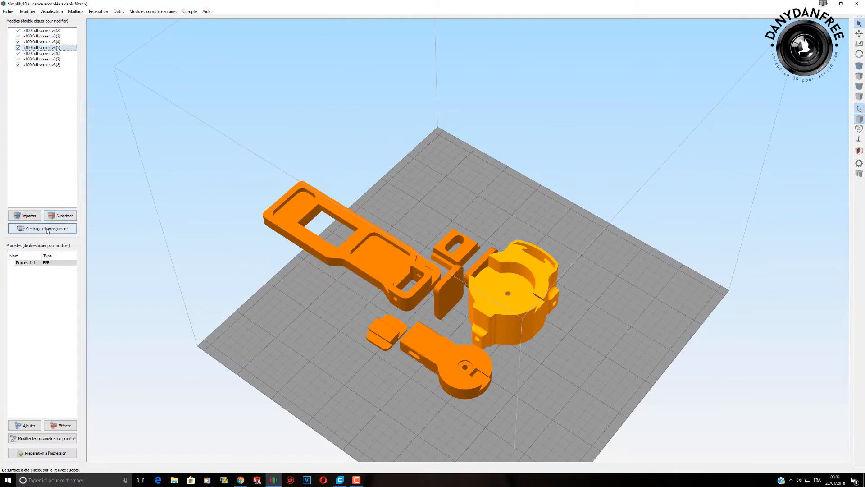
Lay the larger upright rounded pad flat with its broad face on the bed.
{"action": "left_click_drag", "start_coordinate": [370, 362], "coordinate": [469, 283]}
{"action": "scroll", "coordinate": [354, 266], "scroll_direction": "up", "scroll_amount": 5}
{"action": "left_click_drag", "start_coordinate": [353, 266], "coordinate": [410, 244]}
{"action": "scroll", "coordinate": [417, 247], "scroll_direction": "up", "scroll_amount": 3}
{"action": "left_click", "coordinate": [307, 286]}
{"action": "scroll", "coordinate": [402, 287], "scroll_direction": "up", "scroll_amount": 2}
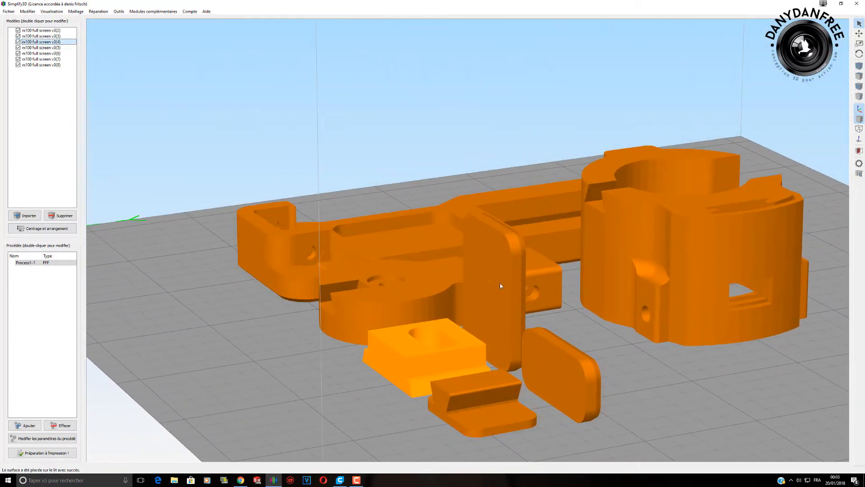
{"action": "left_click", "coordinate": [539, 293]}
{"action": "left_click_drag", "start_coordinate": [554, 306], "coordinate": [530, 300]}
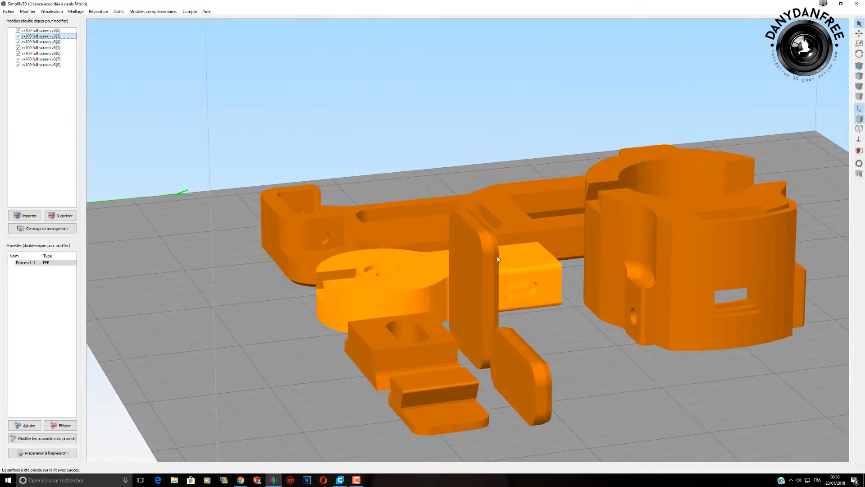
{"action": "left_click", "coordinate": [467, 276]}
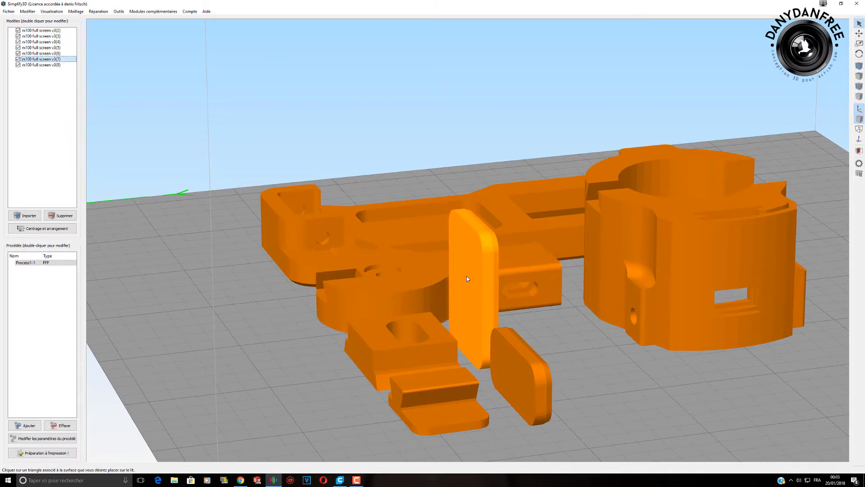
{"action": "left_click", "coordinate": [466, 276]}
Lay the smaller upright rounded pad flat on the bed, and center and arrange all parts once more.
{"action": "left_click", "coordinate": [513, 365]}
{"action": "key", "text": "ctrl+b"}
{"action": "left_click", "coordinate": [513, 363]}
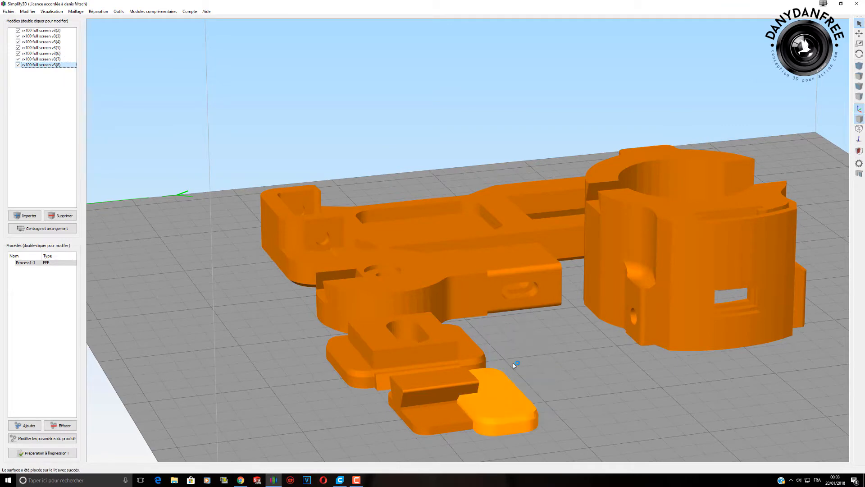
{"action": "left_click", "coordinate": [47, 228]}
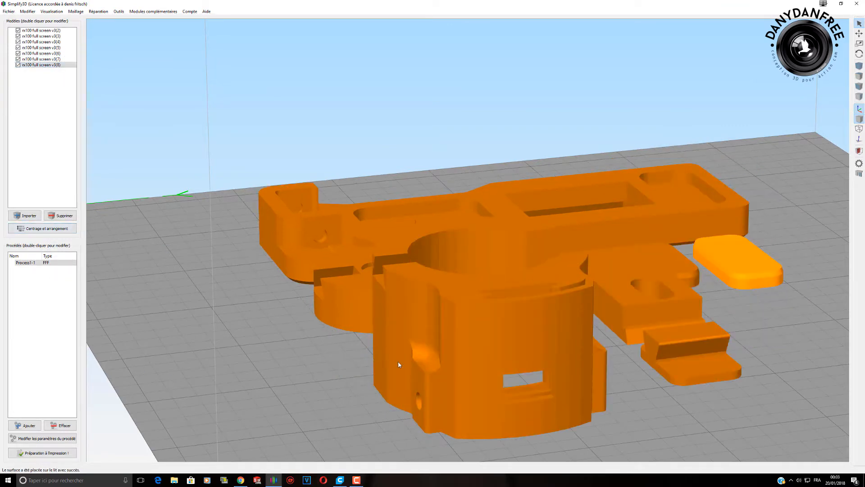
Examine the arranged parts from several angles, including the side hole at the end of the long frame.
{"action": "scroll", "coordinate": [533, 412], "scroll_direction": "up", "scroll_amount": 5}
{"action": "scroll", "coordinate": [533, 408], "scroll_direction": "down", "scroll_amount": 6}
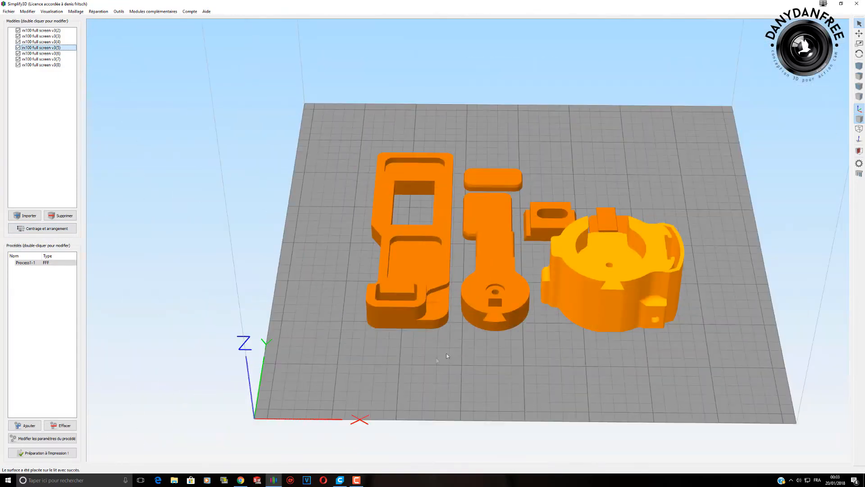
{"action": "left_click_drag", "start_coordinate": [446, 353], "coordinate": [407, 410]}
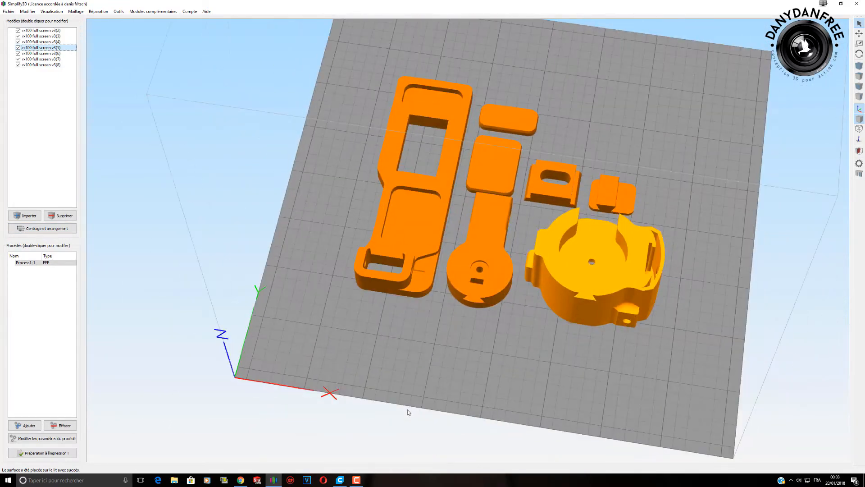
{"action": "left_click_drag", "start_coordinate": [556, 411], "coordinate": [448, 355]}
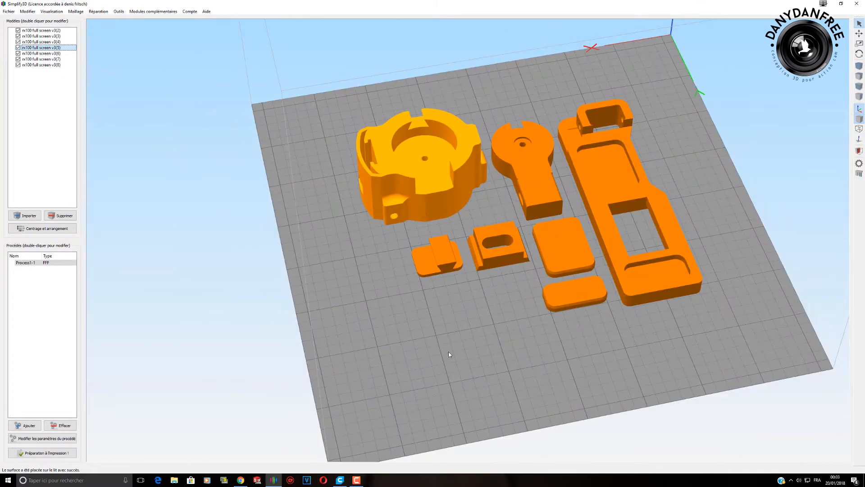
{"action": "left_click_drag", "start_coordinate": [440, 375], "coordinate": [471, 318]}
{"action": "left_click_drag", "start_coordinate": [396, 309], "coordinate": [512, 293]}
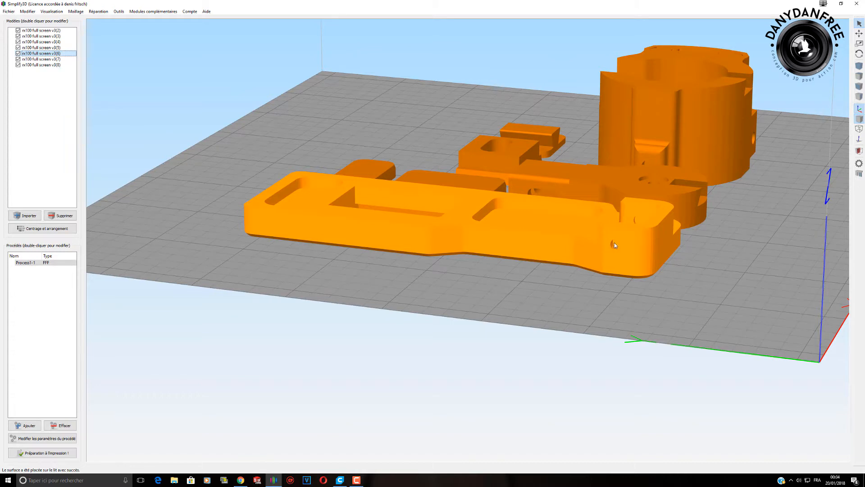
{"action": "left_click_drag", "start_coordinate": [603, 264], "coordinate": [587, 286]}
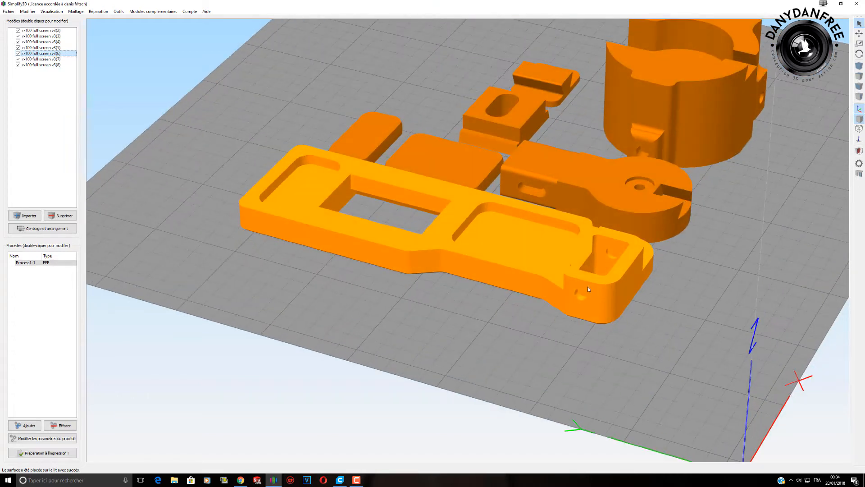
Slice the arranged parts with Process1-1 to generate the toolpath preview.
{"action": "left_click_drag", "start_coordinate": [612, 255], "coordinate": [585, 269]}
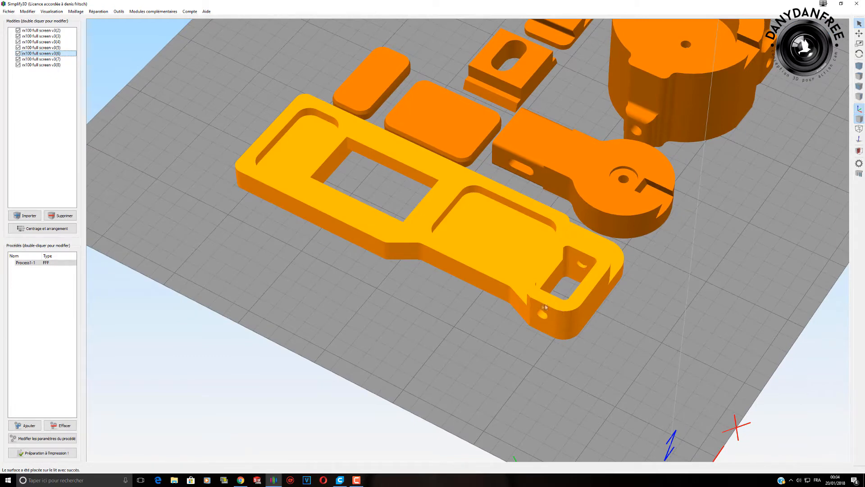
{"action": "left_click_drag", "start_coordinate": [528, 305], "coordinate": [532, 312]}
{"action": "left_click_drag", "start_coordinate": [603, 280], "coordinate": [716, 185]}
{"action": "left_click_drag", "start_coordinate": [514, 224], "coordinate": [640, 180]}
{"action": "left_click", "coordinate": [632, 172]}
{"action": "left_click_drag", "start_coordinate": [549, 187], "coordinate": [486, 202]}
{"action": "left_click", "coordinate": [41, 453]}
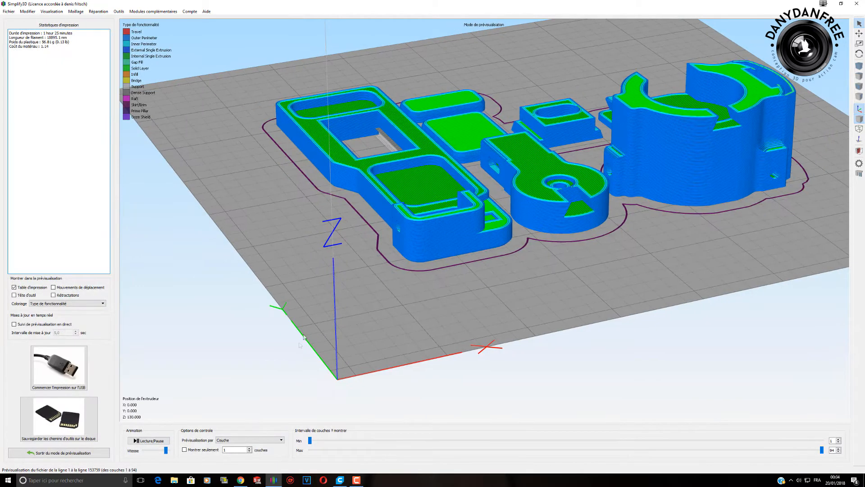
Limit the preview to layers 1 to 24 and examine the infill and side holes at the end of the long frame.
{"action": "left_click_drag", "start_coordinate": [304, 334], "coordinate": [488, 272]}
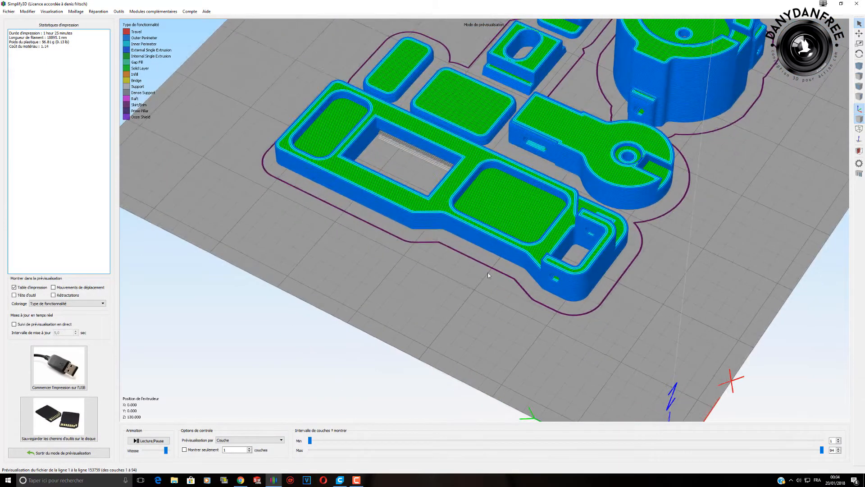
{"action": "scroll", "coordinate": [487, 272], "scroll_direction": "up", "scroll_amount": 3}
{"action": "middle_click_drag", "start_coordinate": [444, 287], "coordinate": [360, 387]}
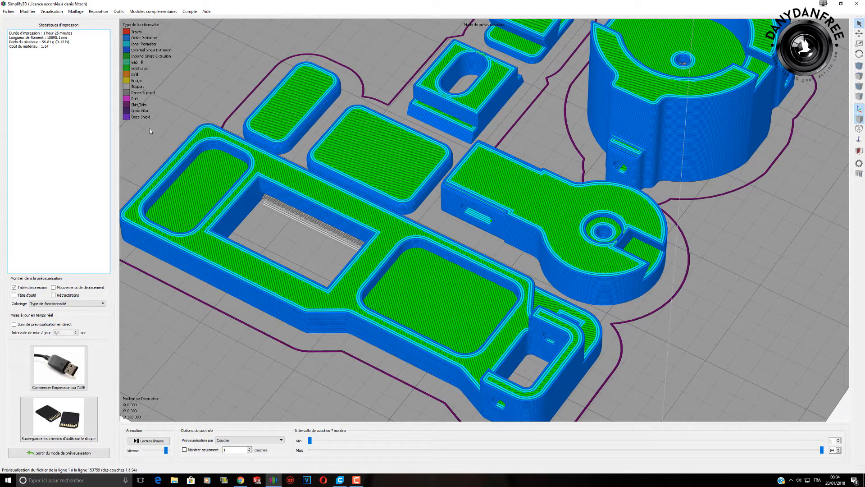
{"action": "left_click_drag", "start_coordinate": [297, 212], "coordinate": [323, 194]}
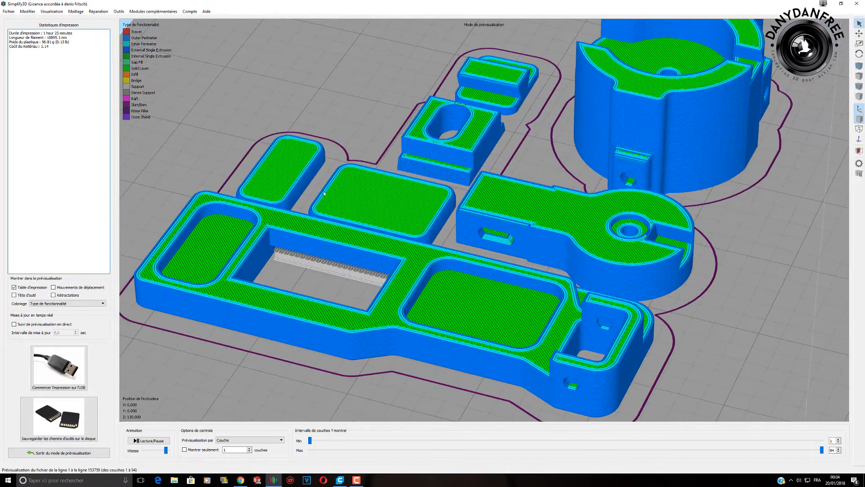
{"action": "right_click_drag", "start_coordinate": [408, 293], "coordinate": [404, 219]}
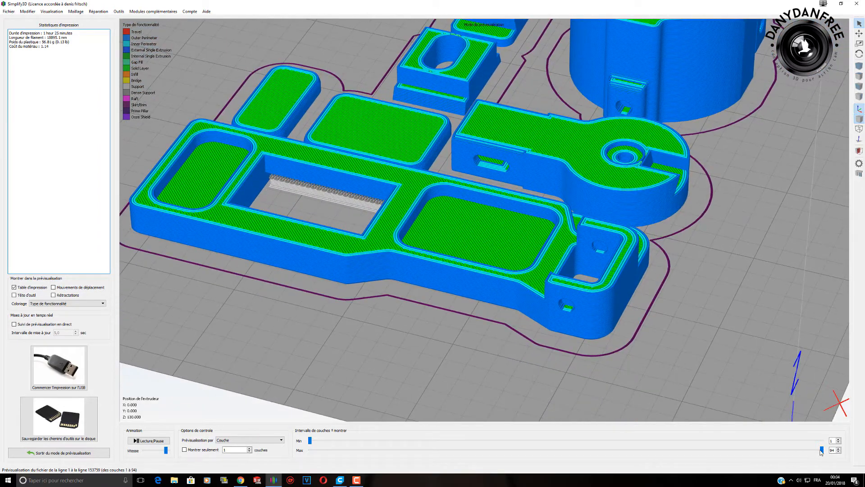
{"action": "left_click_drag", "start_coordinate": [822, 450], "coordinate": [557, 452]}
{"action": "right_click_drag", "start_coordinate": [646, 310], "coordinate": [655, 240]}
{"action": "left_click_drag", "start_coordinate": [657, 243], "coordinate": [540, 262]}
{"action": "scroll", "coordinate": [378, 242], "scroll_direction": "up", "scroll_amount": 7}
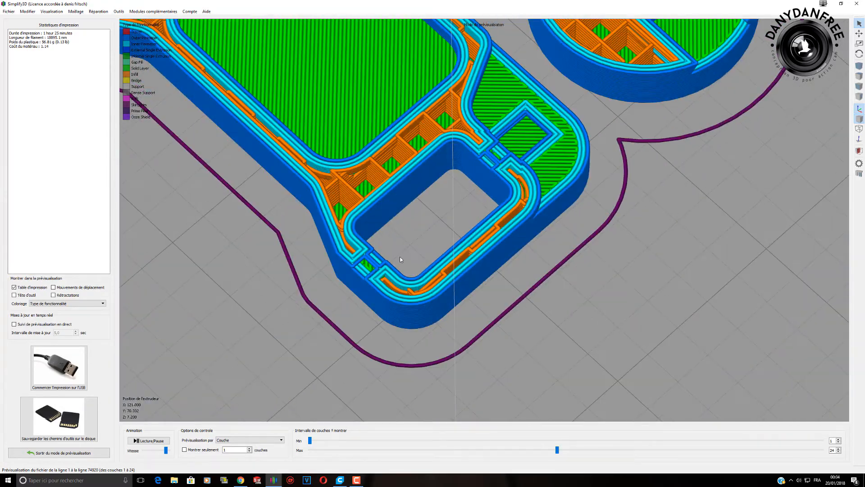
{"action": "right_click_drag", "start_coordinate": [402, 253], "coordinate": [527, 233]}
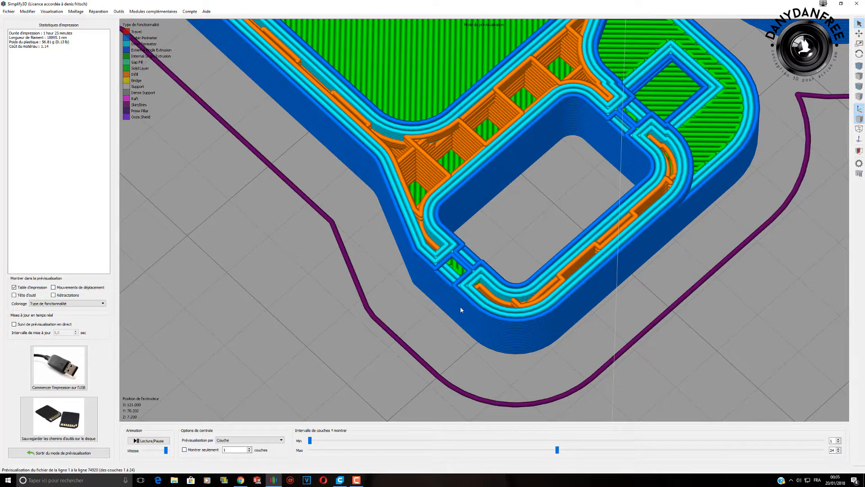
{"action": "scroll", "coordinate": [461, 310], "scroll_direction": "up", "scroll_amount": 2}
Leave the preview and examine the side hole at the end of the long frame on the solid model.
{"action": "left_click", "coordinate": [59, 453]}
{"action": "scroll", "coordinate": [260, 353], "scroll_direction": "up", "scroll_amount": 4}
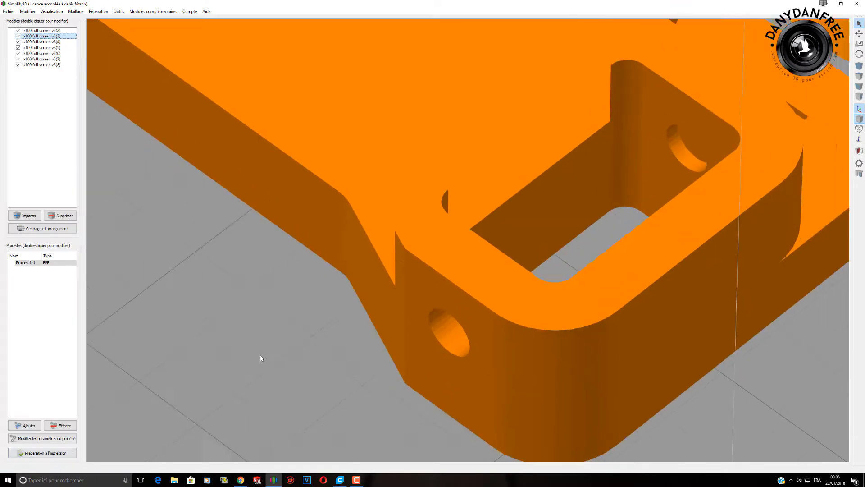
{"action": "scroll", "coordinate": [261, 358], "scroll_direction": "down", "scroll_amount": 8}
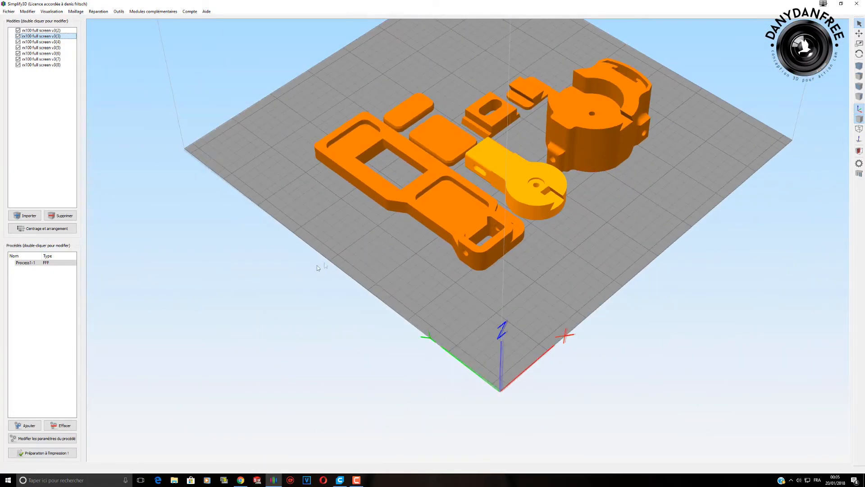
{"action": "left_click_drag", "start_coordinate": [318, 265], "coordinate": [422, 249]}
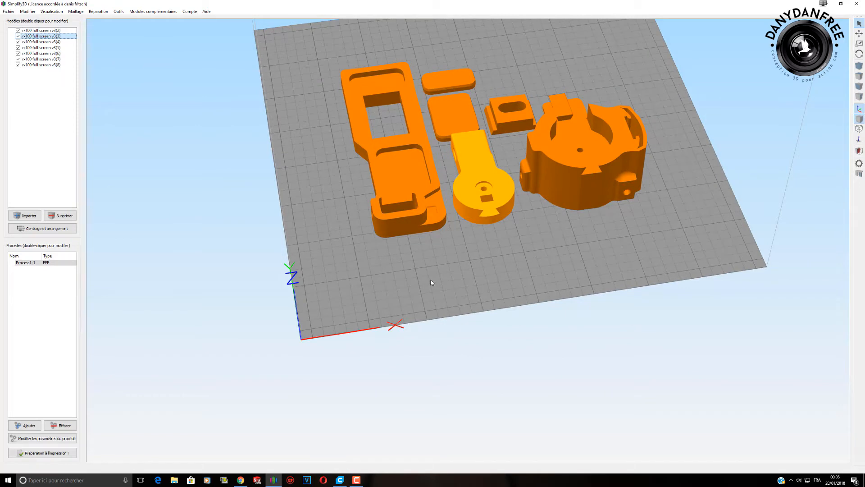
{"action": "left_click", "coordinate": [9, 11]}
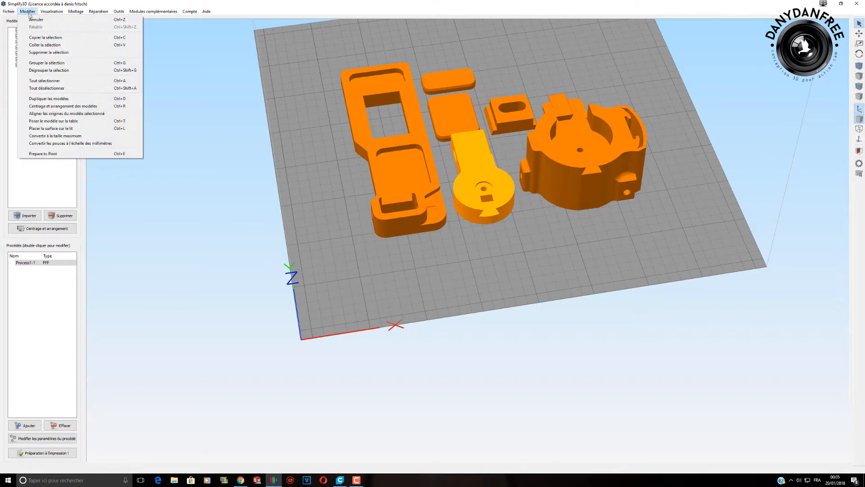
{"action": "mouse_move", "coordinate": [50, 10]}
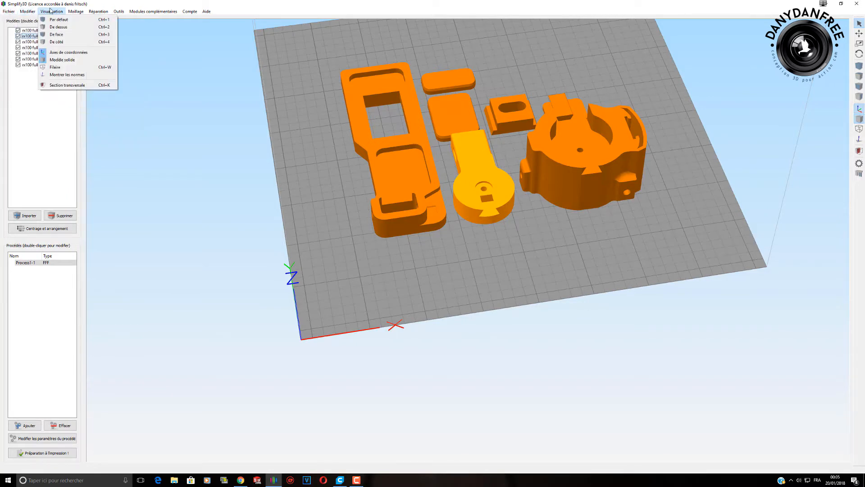
Slice the parts again, inspect the round holder's interior at layer 66 and lower, and leave the preview.
{"action": "left_click", "coordinate": [63, 453]}
{"action": "left_click", "coordinate": [63, 453]}
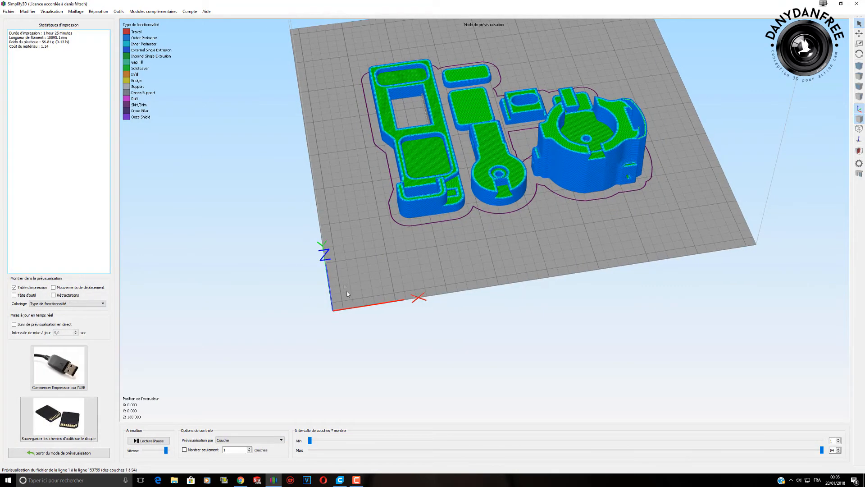
{"action": "left_click_drag", "start_coordinate": [347, 294], "coordinate": [356, 252]}
{"action": "scroll", "coordinate": [585, 361], "scroll_direction": "up", "scroll_amount": 2}
{"action": "left_click_drag", "start_coordinate": [822, 451], "coordinate": [748, 459]}
{"action": "left_click_drag", "start_coordinate": [596, 344], "coordinate": [469, 266]}
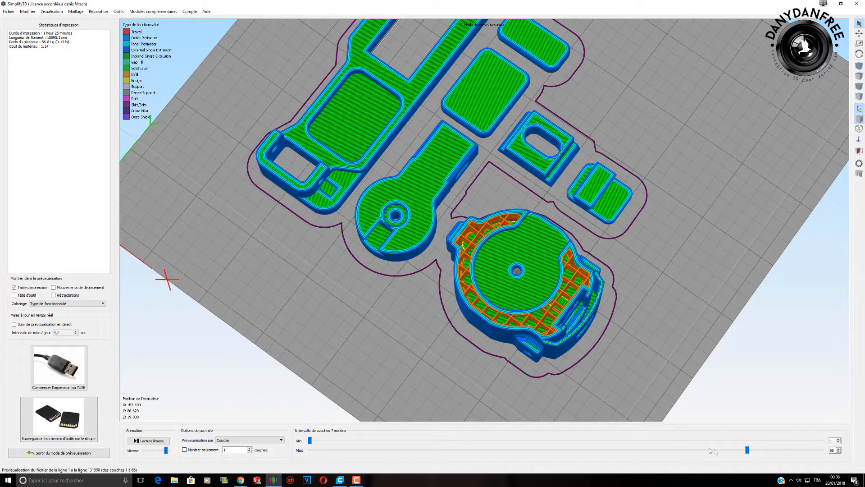
{"action": "left_click_drag", "start_coordinate": [747, 450], "coordinate": [417, 452]}
{"action": "left_click", "coordinate": [36, 453]}
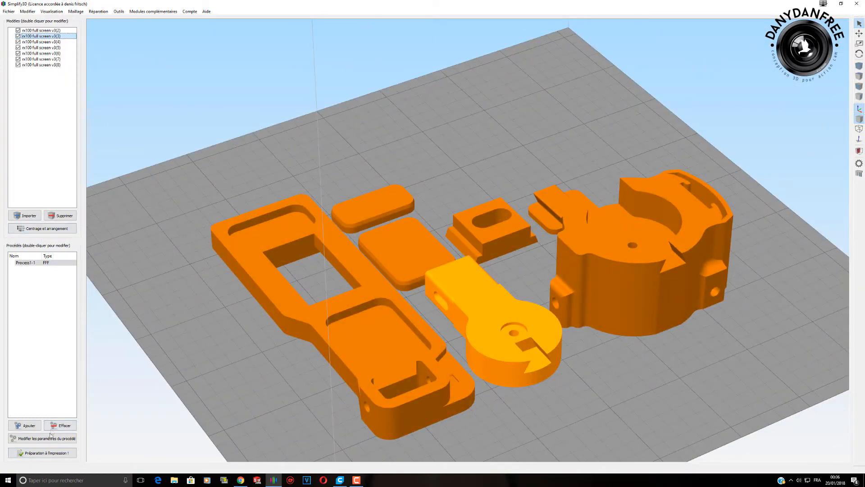
Open the Process1-1 settings and review the advanced external thin wall type before returning to the extruder settings.
{"action": "left_click", "coordinate": [51, 440]}
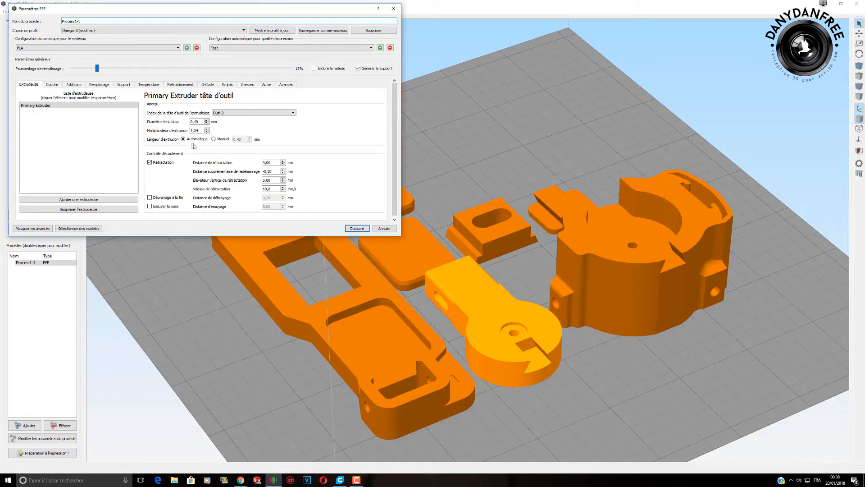
{"action": "left_click", "coordinate": [288, 85]}
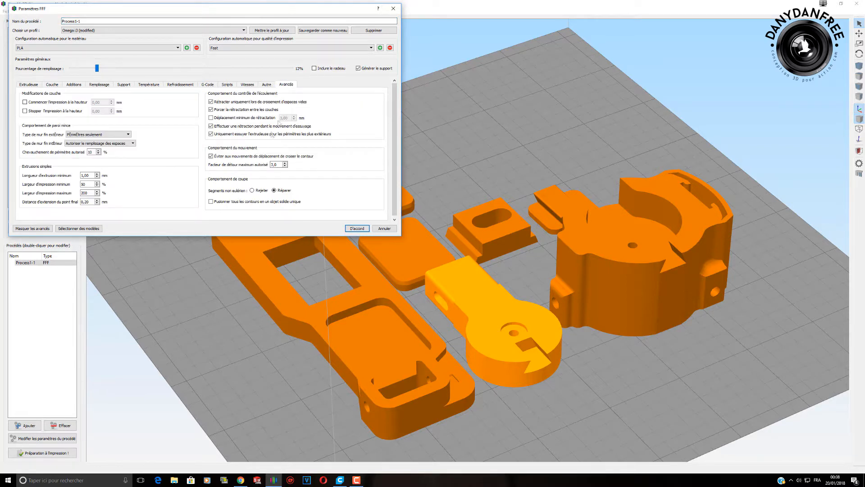
{"action": "left_click", "coordinate": [102, 135]}
{"action": "left_click", "coordinate": [102, 140]}
{"action": "left_click", "coordinate": [30, 86]}
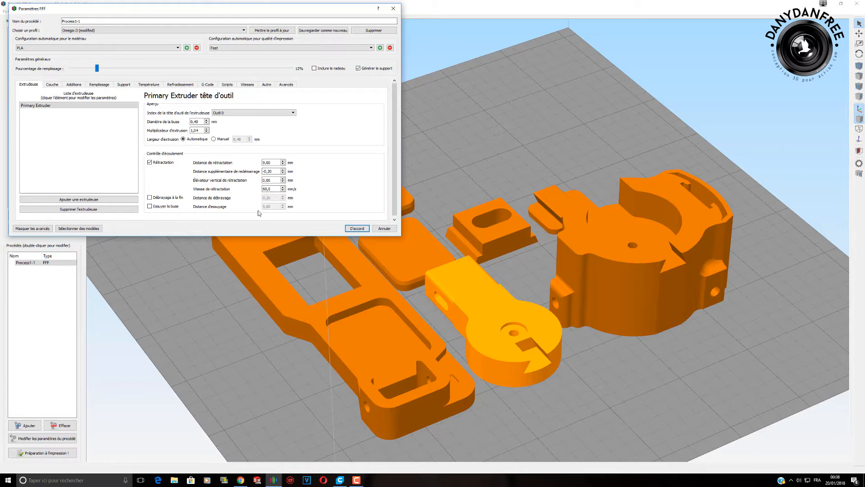
Set the extrusion width manually to 0.40 mm and the retraction vertical lift to 0.08 mm.
{"action": "left_click", "coordinate": [213, 139]}
{"action": "left_click", "coordinate": [250, 142]}
{"action": "left_click", "coordinate": [239, 139]}
{"action": "mouse_move", "coordinate": [272, 172]}
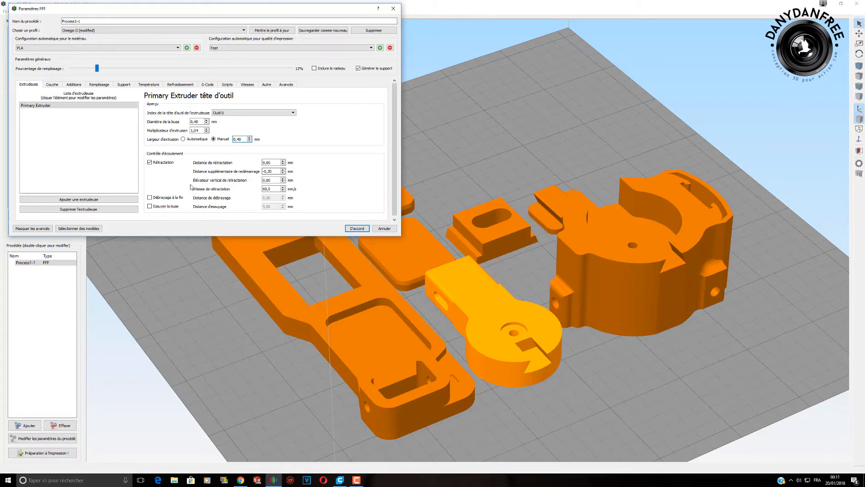
{"action": "left_click", "coordinate": [276, 180]}
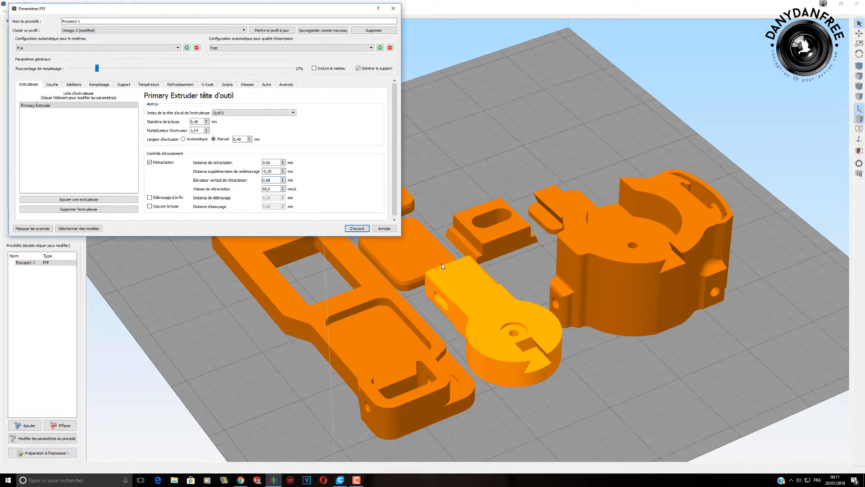
In the layer settings, try start points nearest a specific location, and restore the start points optimized for fastest printing speed.
{"action": "left_click", "coordinate": [52, 84]}
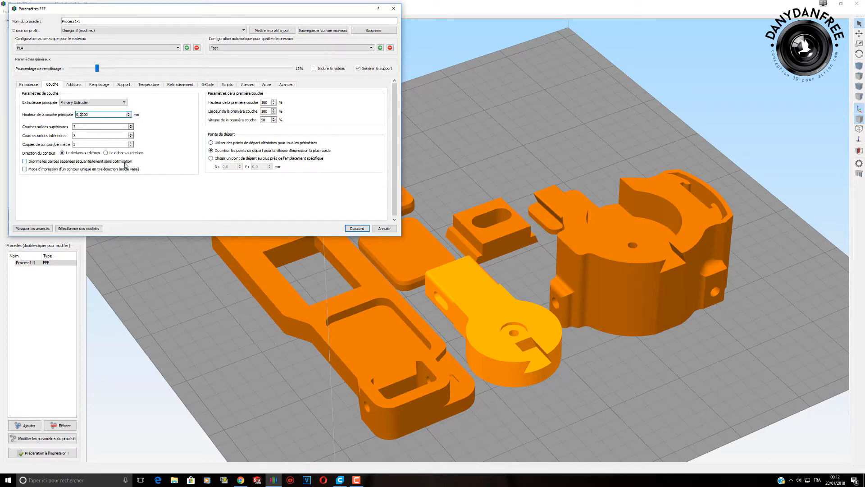
{"action": "mouse_move", "coordinate": [125, 165]}
{"action": "left_click", "coordinate": [211, 158]}
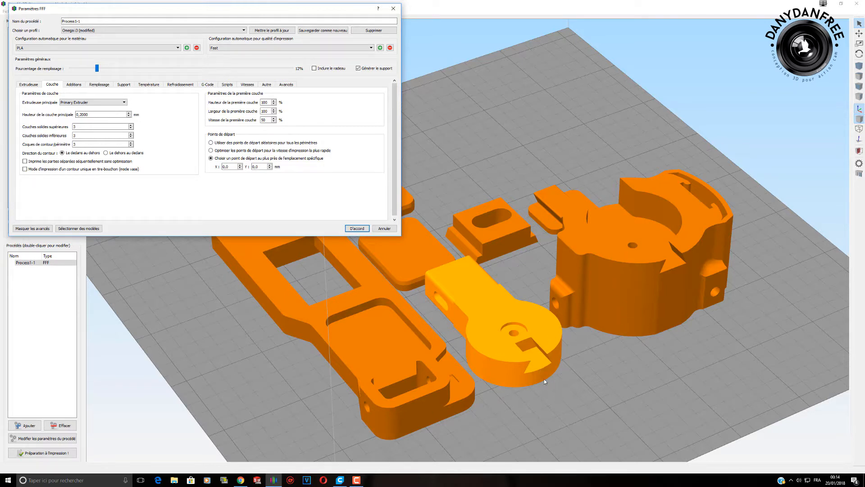
{"action": "left_click", "coordinate": [211, 150]}
Set the skirt offset from the part to 0.00 mm with 10 outlines, and adjust its layer count.
{"action": "left_click", "coordinate": [69, 85]}
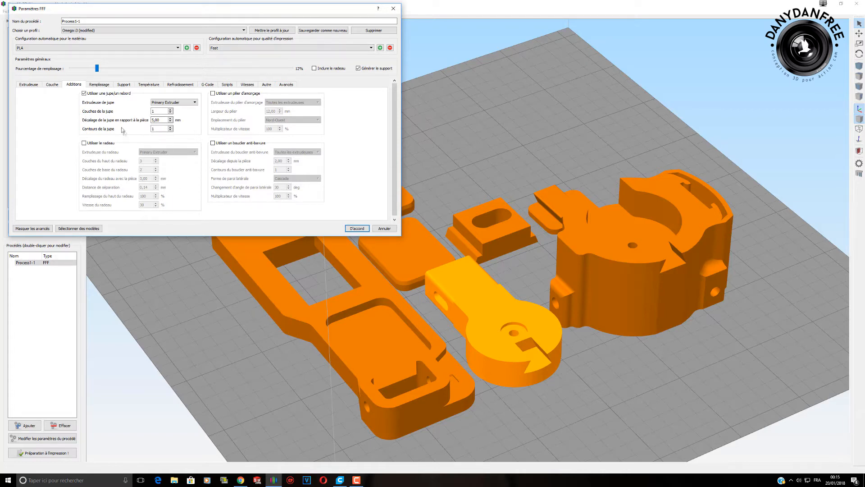
{"action": "left_click", "coordinate": [170, 121]}
{"action": "left_click", "coordinate": [171, 129]}
{"action": "left_click", "coordinate": [172, 128]}
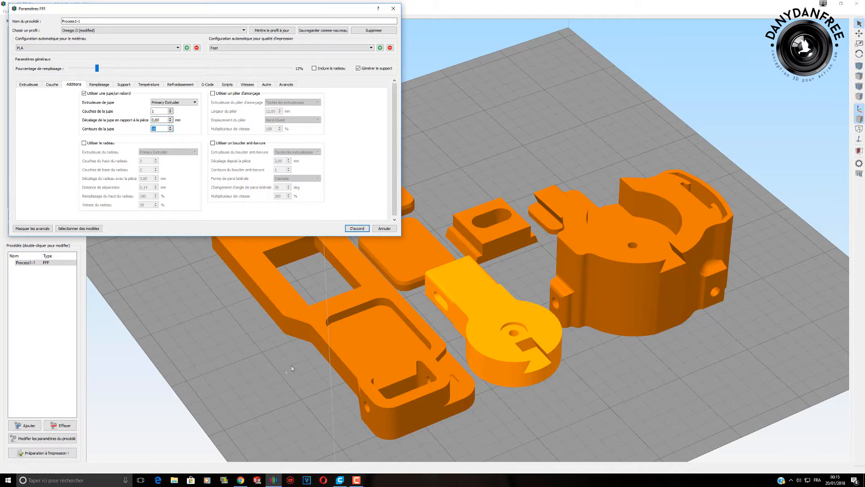
{"action": "left_click", "coordinate": [171, 109]}
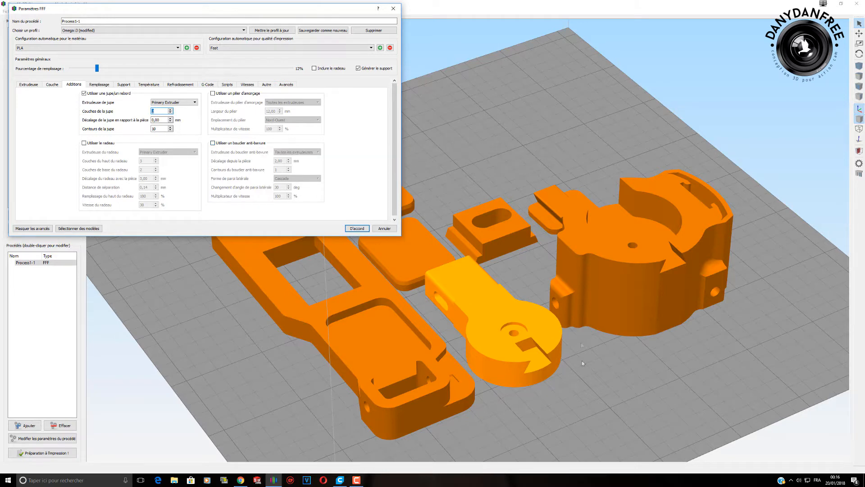
Select Rectilinear as the internal infill pattern.
{"action": "left_click", "coordinate": [99, 85]}
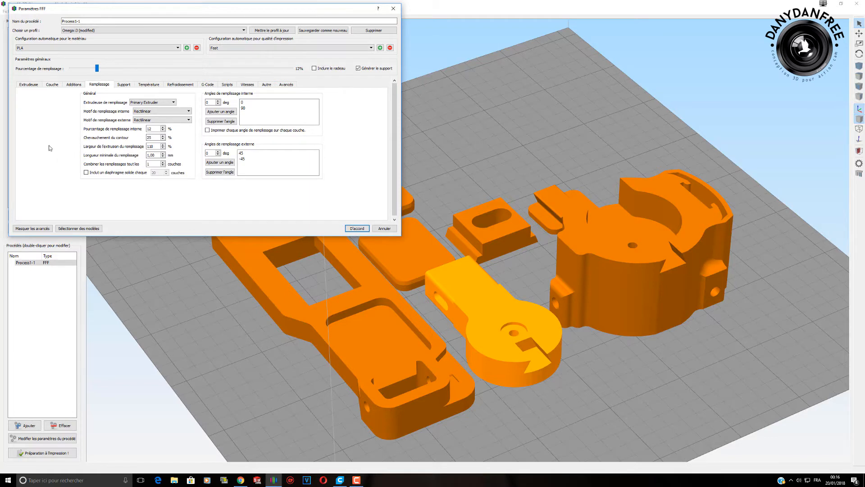
{"action": "left_click", "coordinate": [164, 112]}
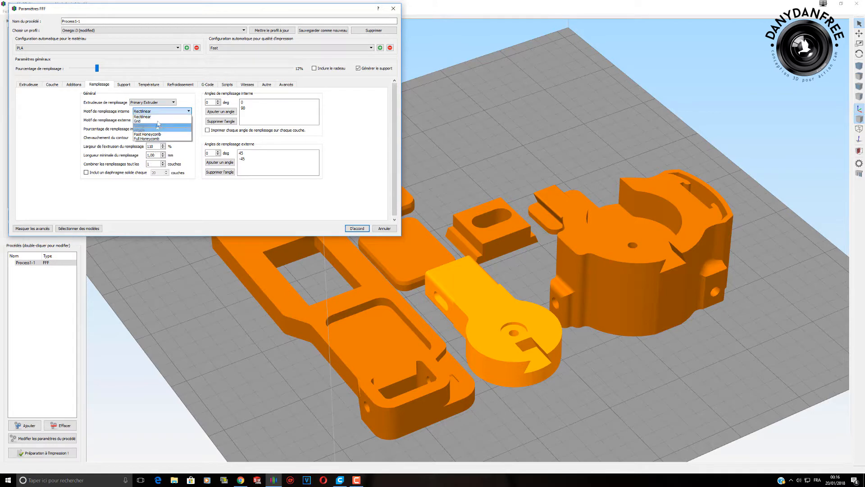
{"action": "left_click", "coordinate": [160, 118]}
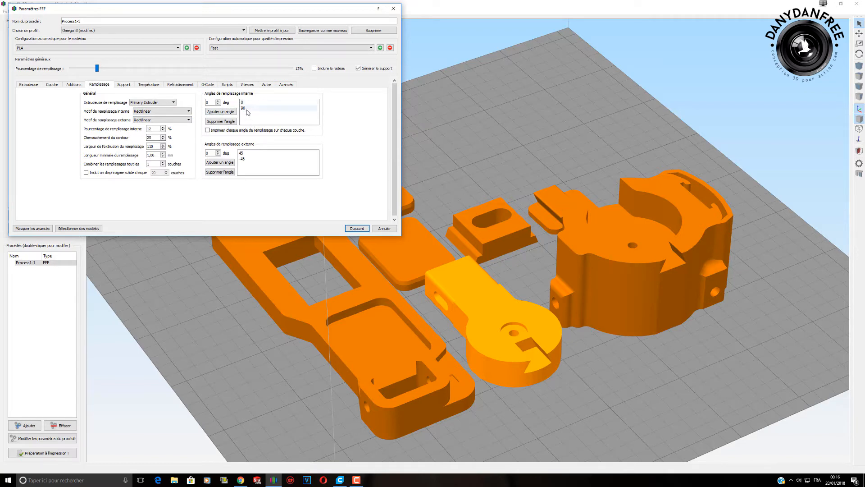
{"action": "mouse_move", "coordinate": [247, 112]}
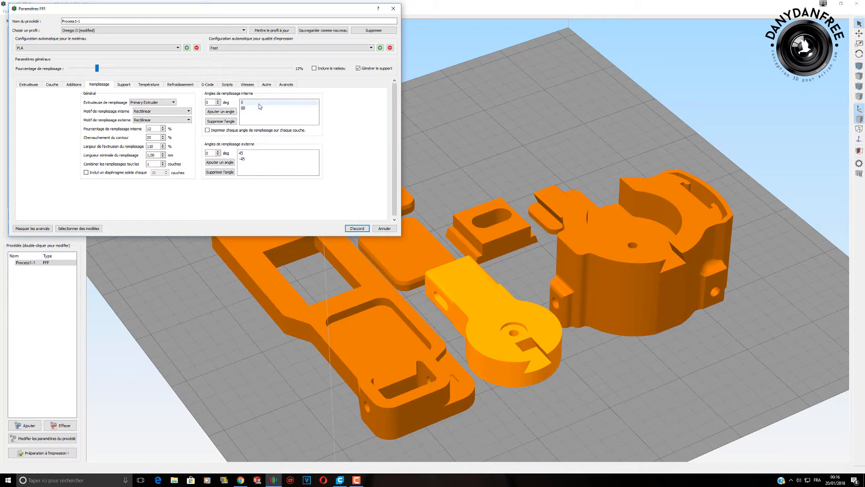
Replace the internal infill angles 0 and 90 with 45 and -45 degrees.
{"action": "left_click", "coordinate": [229, 123]}
{"action": "left_click", "coordinate": [244, 103]}
{"action": "left_click", "coordinate": [228, 122]}
{"action": "left_click", "coordinate": [229, 123]}
{"action": "left_click", "coordinate": [221, 112]}
{"action": "double_click", "coordinate": [248, 105]}
{"action": "type", "text": "45"}
{"action": "key", "text": "Return"}
{"action": "left_click", "coordinate": [220, 111]}
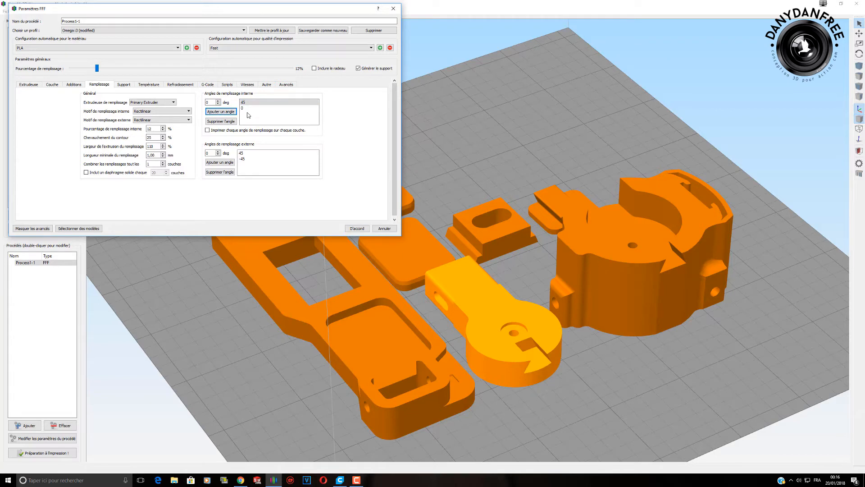
{"action": "double_click", "coordinate": [244, 108]}
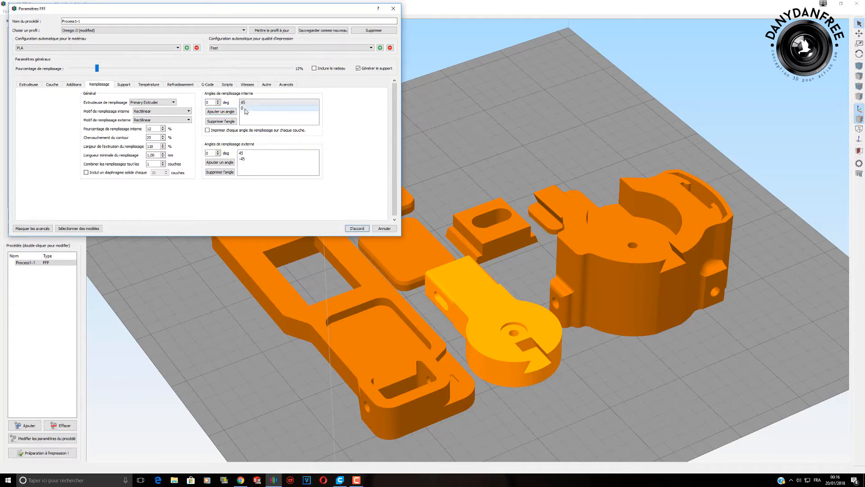
{"action": "type", "text": "-45"}
{"action": "key", "text": "Return"}
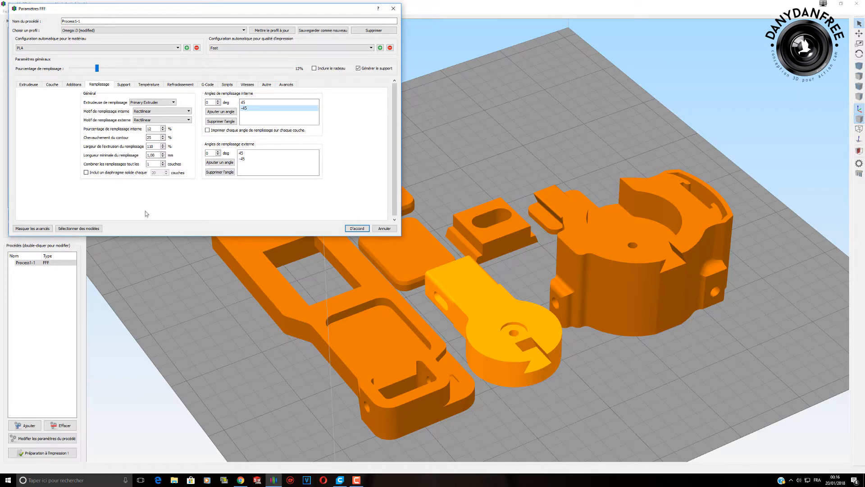
Set the internal infill percentage to 35%.
{"action": "left_click", "coordinate": [162, 127]}
{"action": "scroll", "coordinate": [163, 129], "scroll_direction": "up", "scroll_amount": 9}
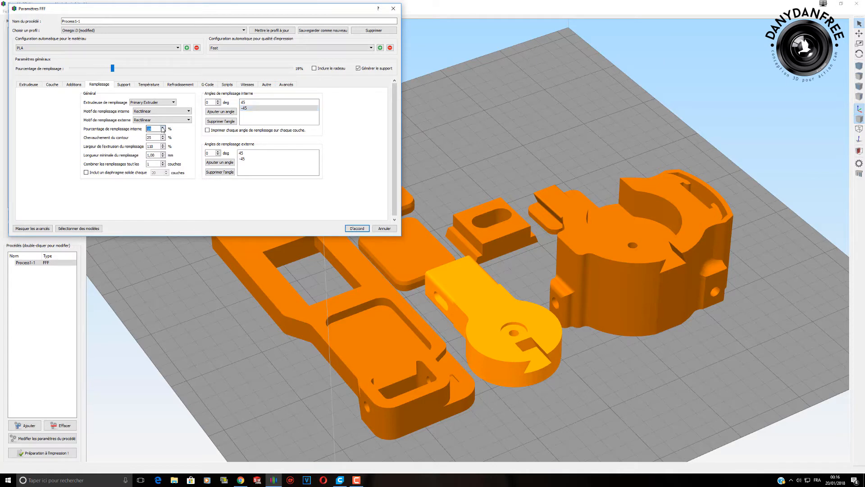
{"action": "scroll", "coordinate": [163, 129], "scroll_direction": "up", "scroll_amount": 9}
{"action": "scroll", "coordinate": [163, 129], "scroll_direction": "up", "scroll_amount": 4}
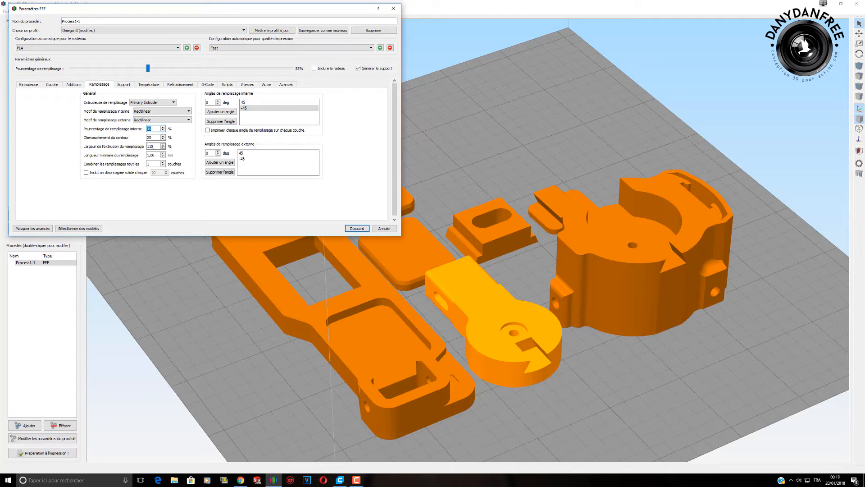
Try including a solid diaphragm every 20 layers in the infill.
{"action": "left_click", "coordinate": [153, 155]}
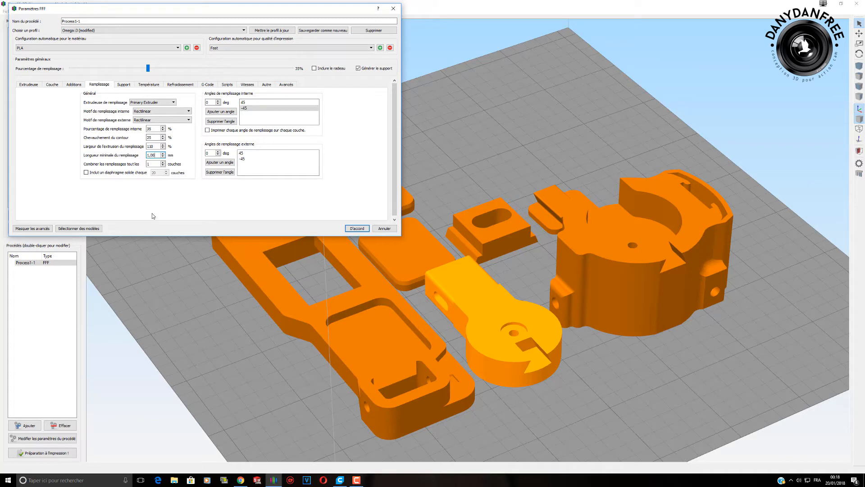
{"action": "left_click", "coordinate": [163, 162]}
{"action": "left_click", "coordinate": [162, 166]}
{"action": "left_click", "coordinate": [86, 173]}
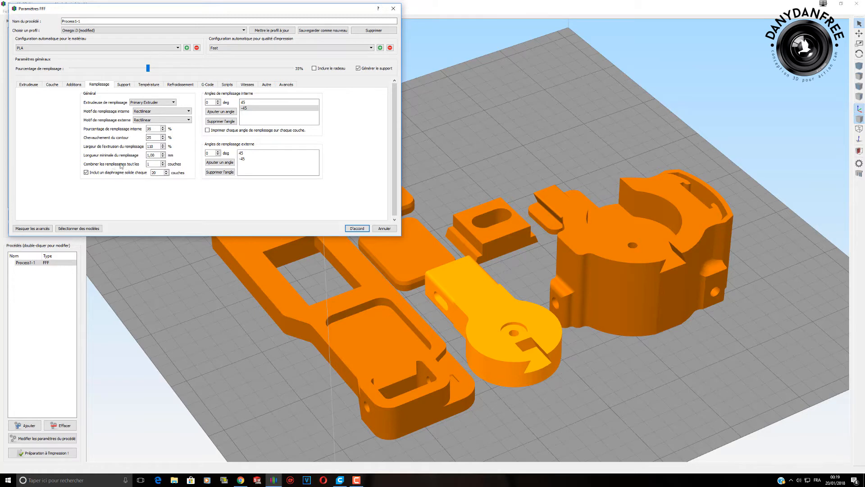
{"action": "left_click", "coordinate": [163, 163]}
{"action": "left_click", "coordinate": [163, 162]}
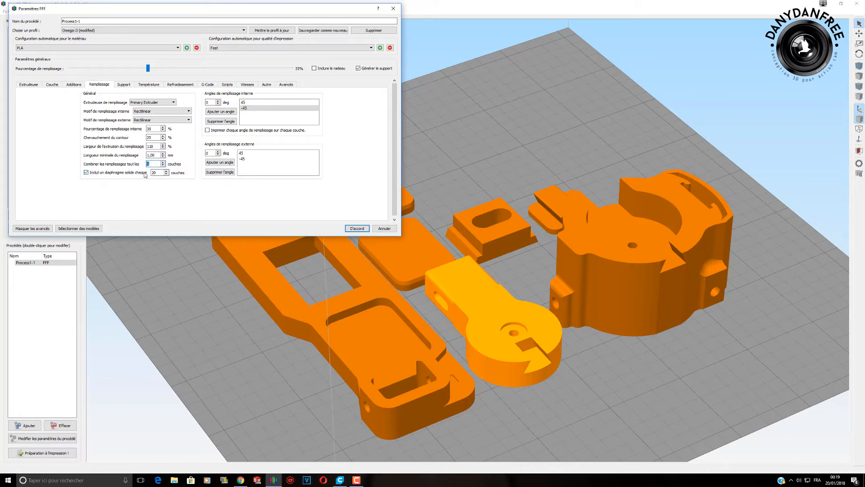
{"action": "left_click", "coordinate": [94, 174]}
Choose the support type for automatic support placement.
{"action": "left_click", "coordinate": [124, 84]}
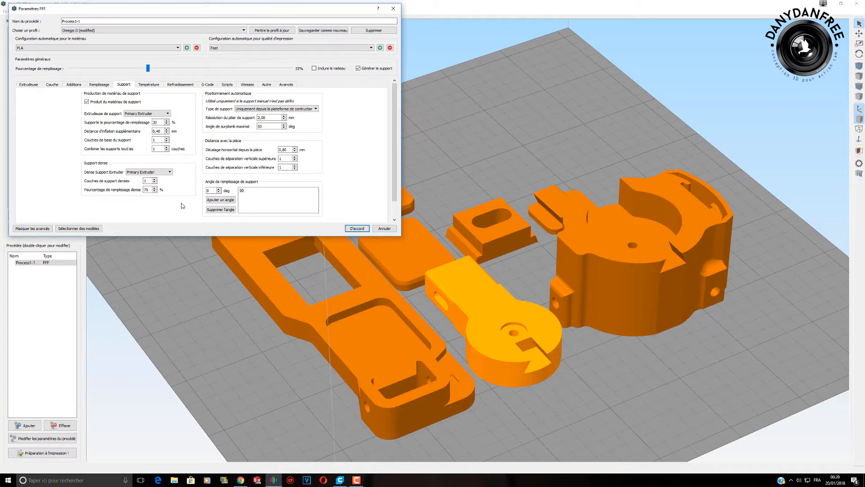
{"action": "left_click", "coordinate": [297, 109]}
{"action": "left_click", "coordinate": [278, 114]}
Examine the temperature setpoints of the primary extruder and heated bed, along with the cooling and G-code settings.
{"action": "left_click", "coordinate": [156, 85]}
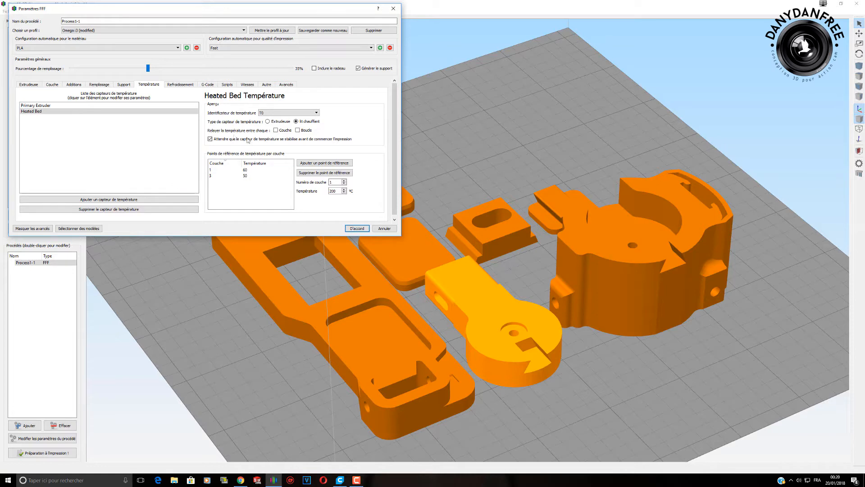
{"action": "left_click", "coordinate": [43, 106]}
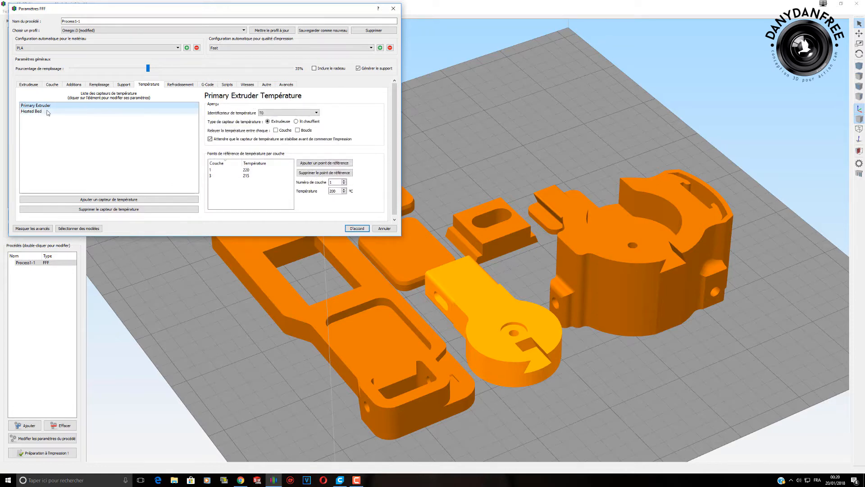
{"action": "left_click", "coordinate": [48, 112]}
{"action": "left_click", "coordinate": [43, 106]}
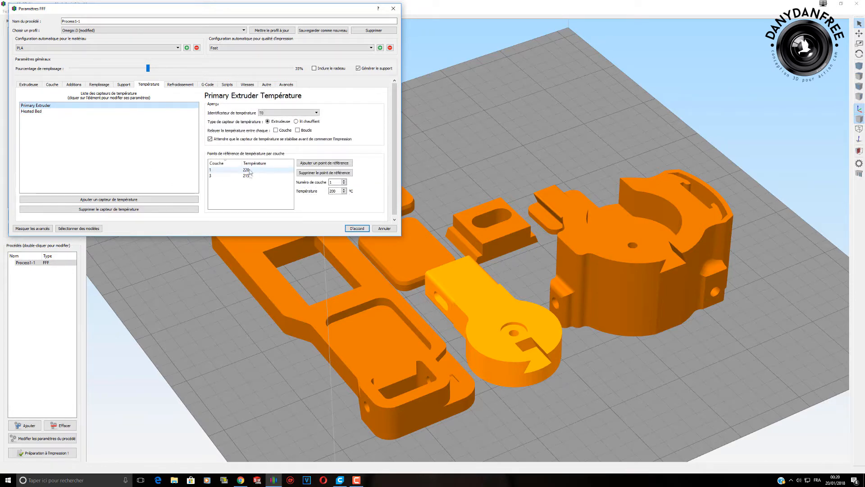
{"action": "left_click", "coordinate": [36, 112]}
{"action": "left_click", "coordinate": [181, 86]}
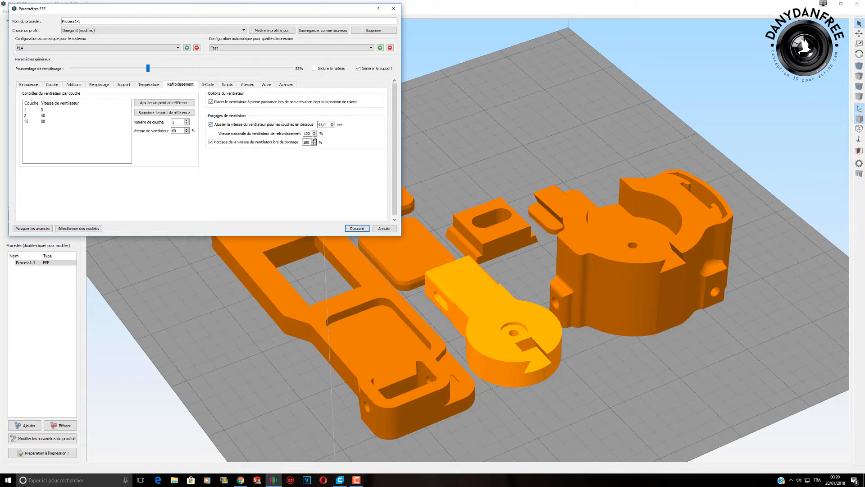
{"action": "left_click", "coordinate": [208, 84]}
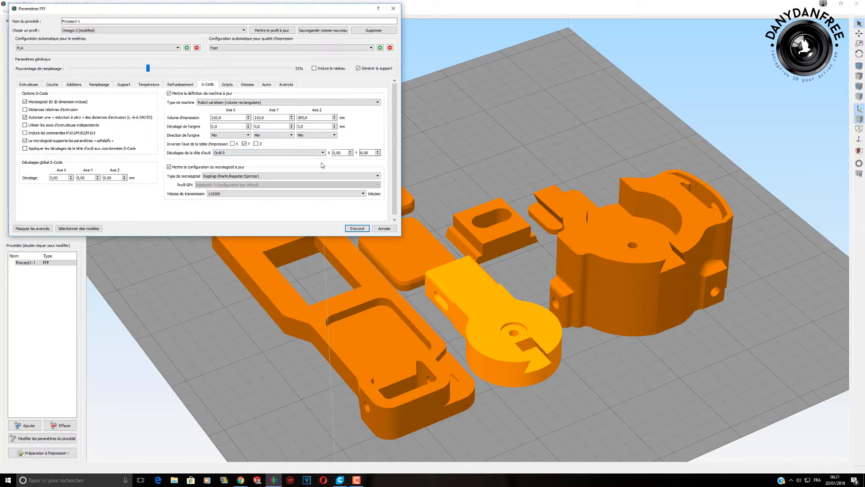
Read through the G-code scripts for start, end, layer change, retraction and tool change.
{"action": "left_click", "coordinate": [227, 85]}
{"action": "left_click", "coordinate": [206, 130]}
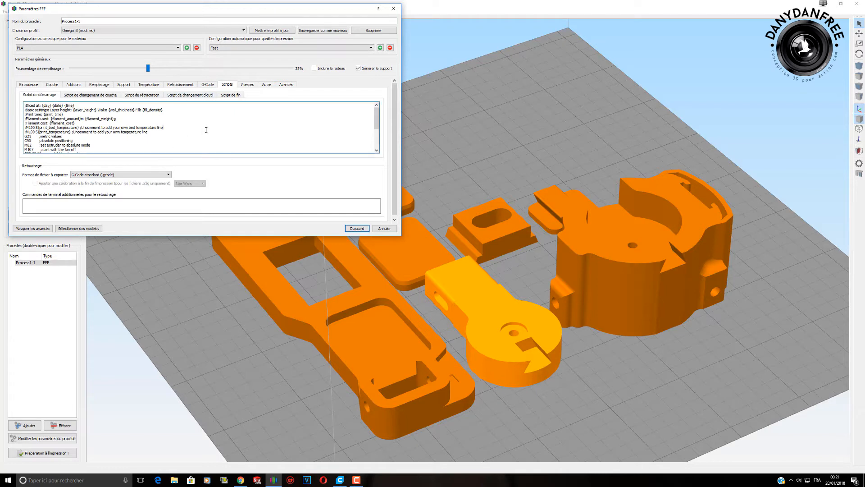
{"action": "scroll", "coordinate": [163, 133], "scroll_direction": "down", "scroll_amount": 4}
{"action": "scroll", "coordinate": [163, 133], "scroll_direction": "up", "scroll_amount": 4}
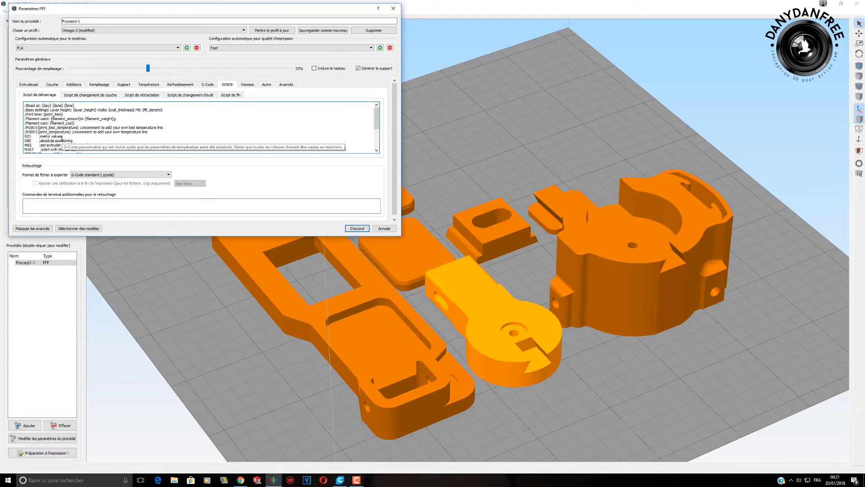
{"action": "scroll", "coordinate": [178, 125], "scroll_direction": "down", "scroll_amount": 2}
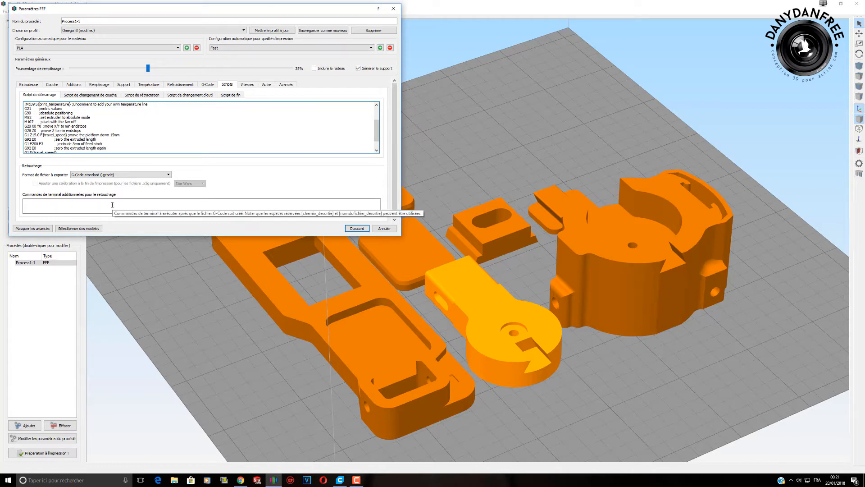
{"action": "left_click", "coordinate": [231, 96]}
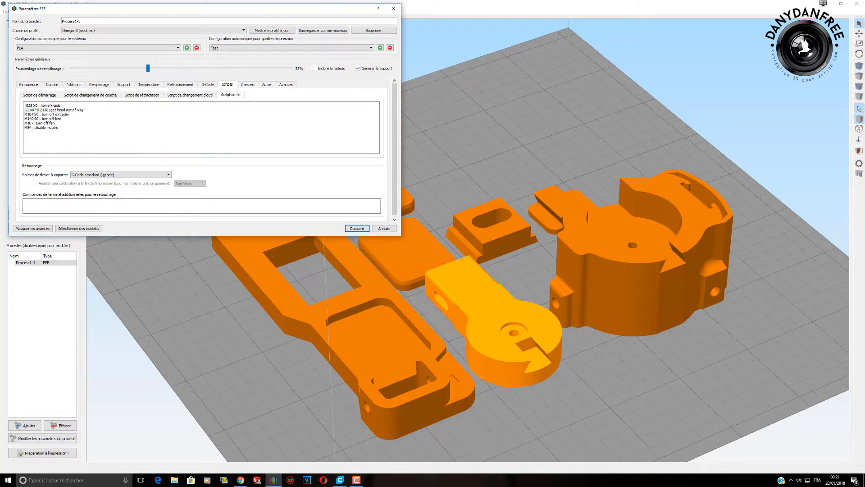
{"action": "left_click", "coordinate": [100, 97]}
{"action": "left_click", "coordinate": [149, 98]}
{"action": "left_click", "coordinate": [191, 97]}
{"action": "left_click", "coordinate": [140, 98]}
{"action": "left_click", "coordinate": [93, 97]}
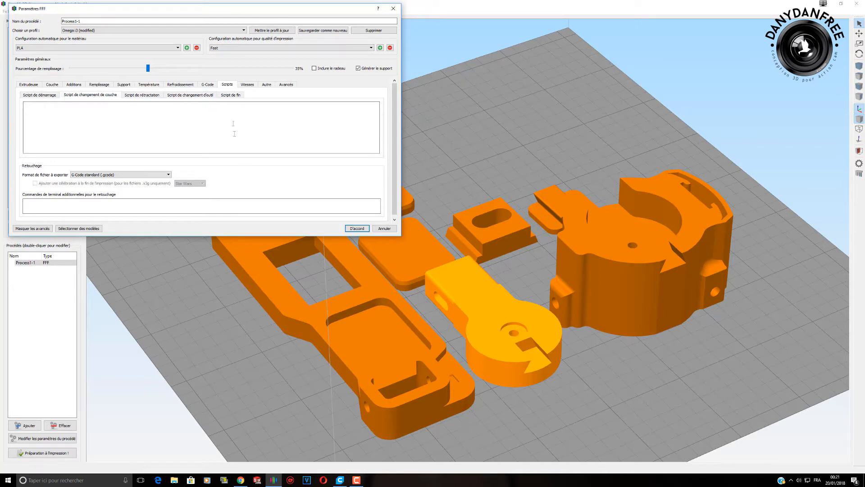
Review the print speeds, the bridging and filament properties, and the advanced settings.
{"action": "left_click", "coordinate": [249, 86]}
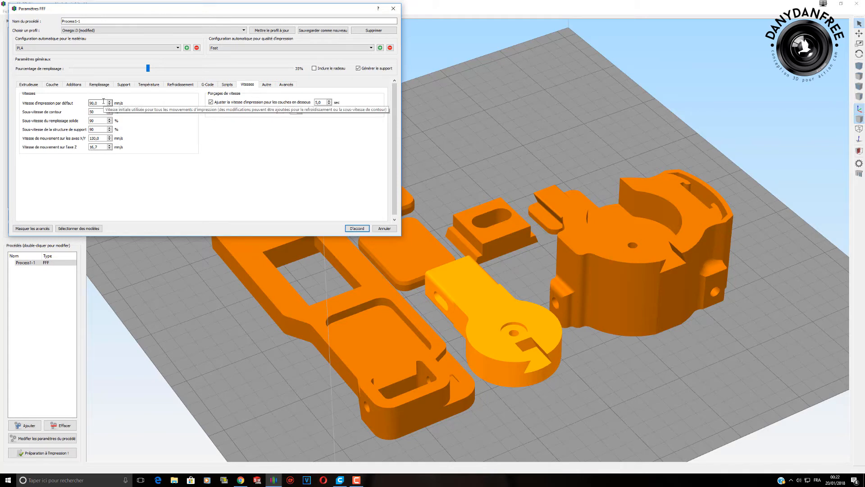
{"action": "left_click", "coordinate": [265, 85]}
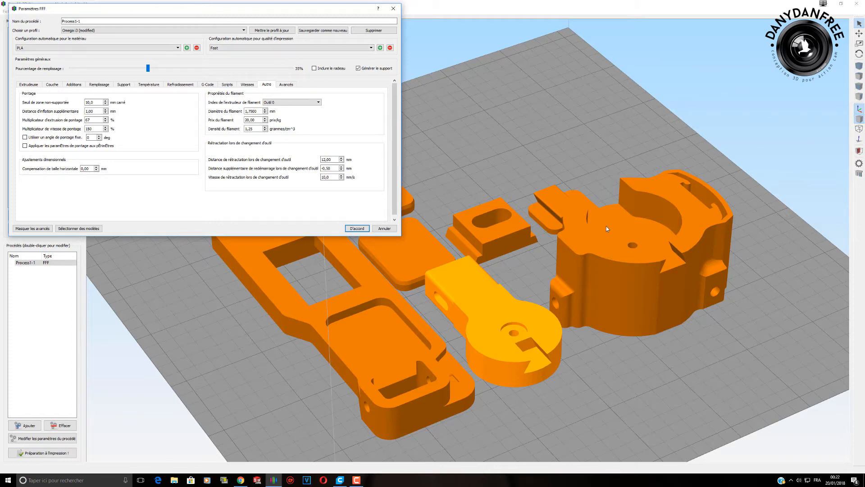
{"action": "left_click", "coordinate": [285, 85]}
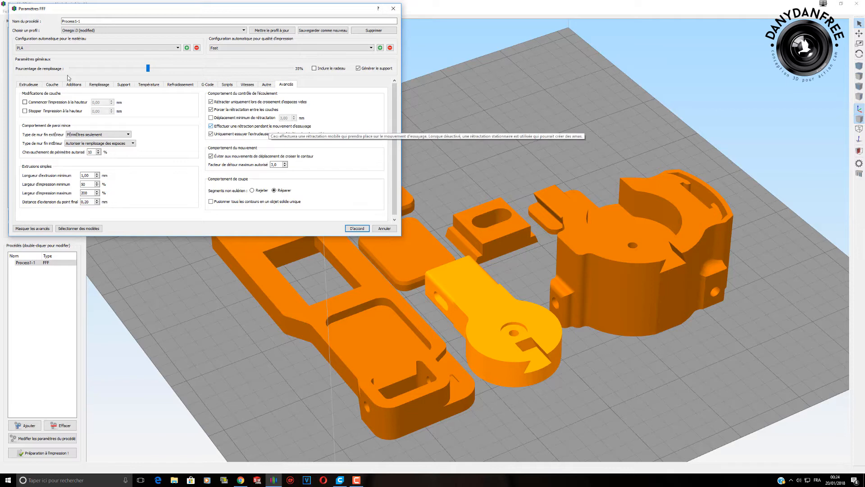
Compare the primary extruder's retraction and wipe settings with the advanced ooze control options.
{"action": "left_click", "coordinate": [29, 84]}
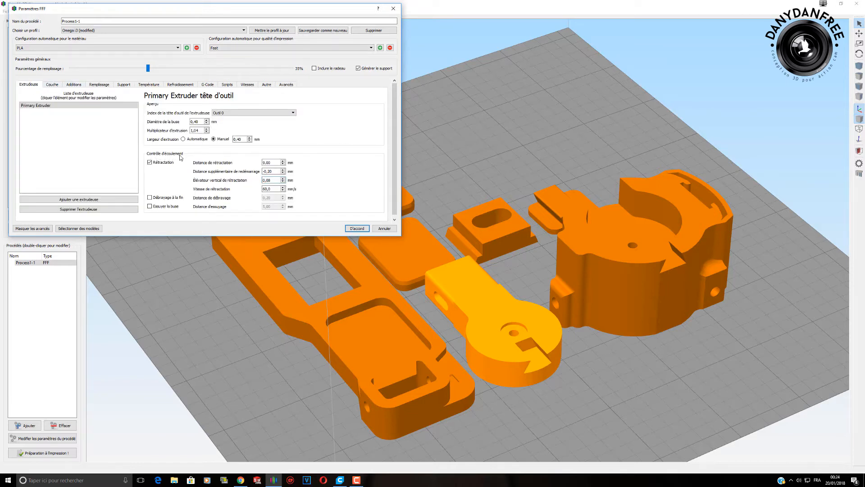
{"action": "left_click", "coordinate": [288, 84]}
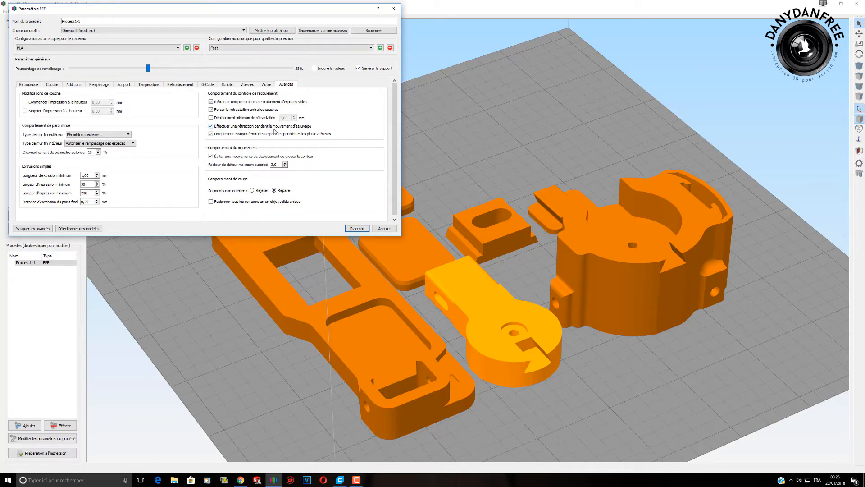
{"action": "mouse_move", "coordinate": [274, 130]}
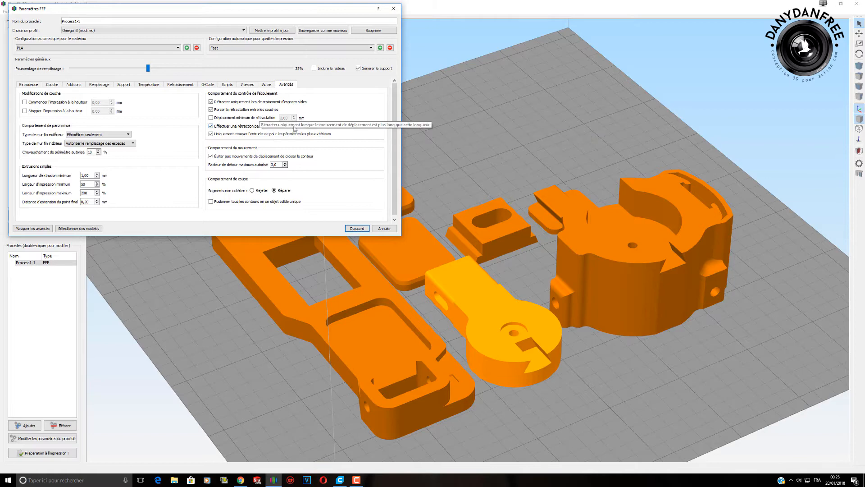
{"action": "left_click", "coordinate": [31, 85]}
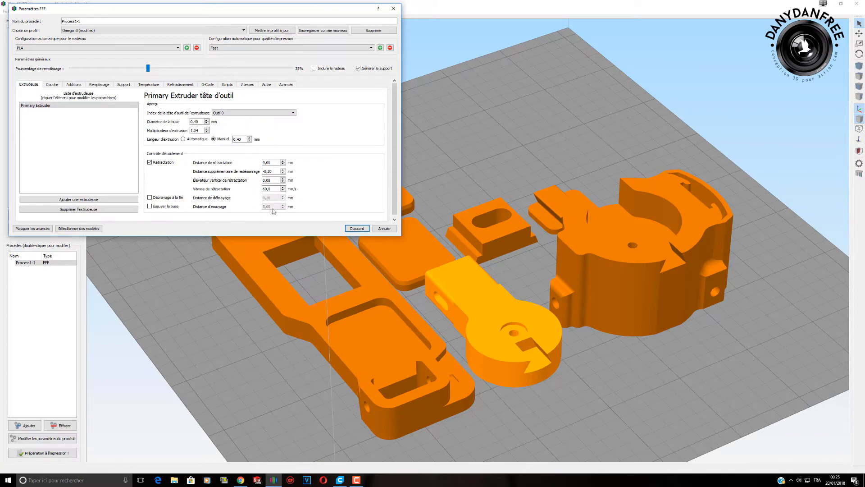
{"action": "left_click", "coordinate": [286, 84]}
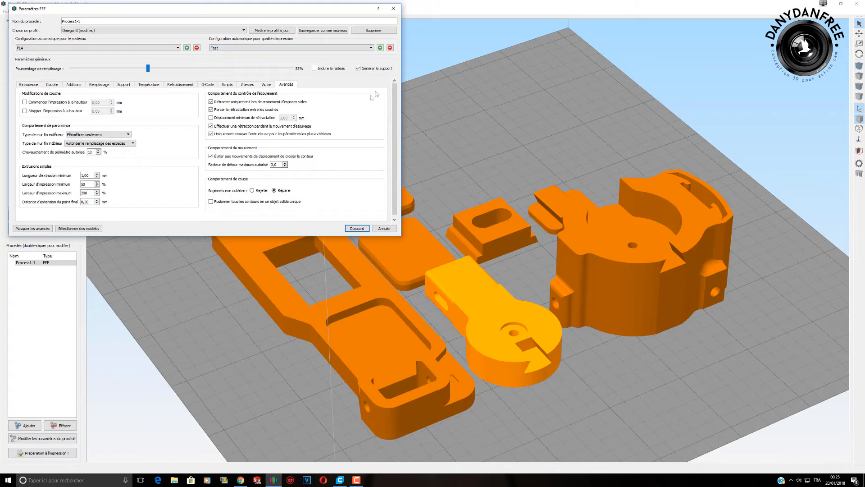
Hide the advanced process settings and show them again.
{"action": "left_click", "coordinate": [315, 68]}
{"action": "left_click", "coordinate": [32, 229]}
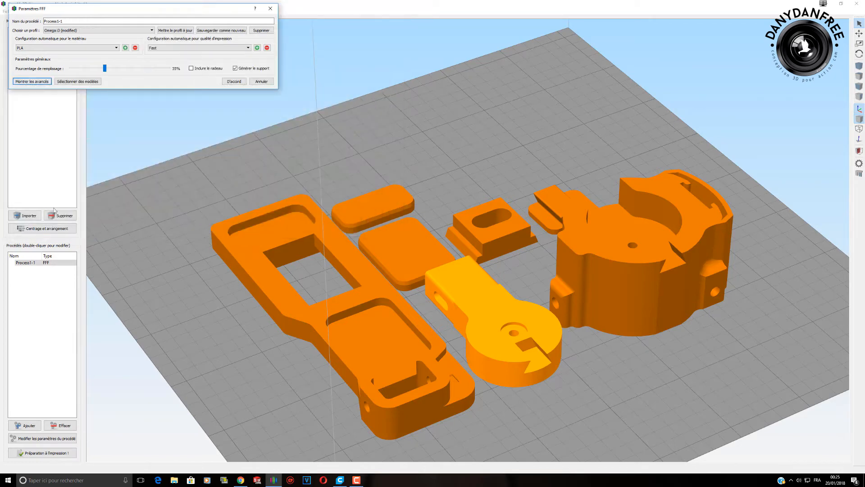
{"action": "left_click", "coordinate": [30, 83]}
Reselect PLA as the material configuration, check its heated bed temperatures, and start but cancel adding a new material.
{"action": "left_click", "coordinate": [104, 48]}
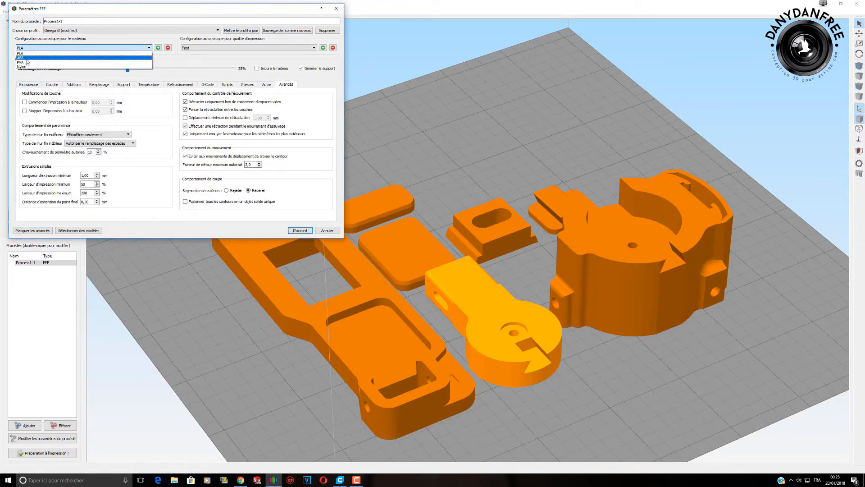
{"action": "left_click", "coordinate": [70, 53]}
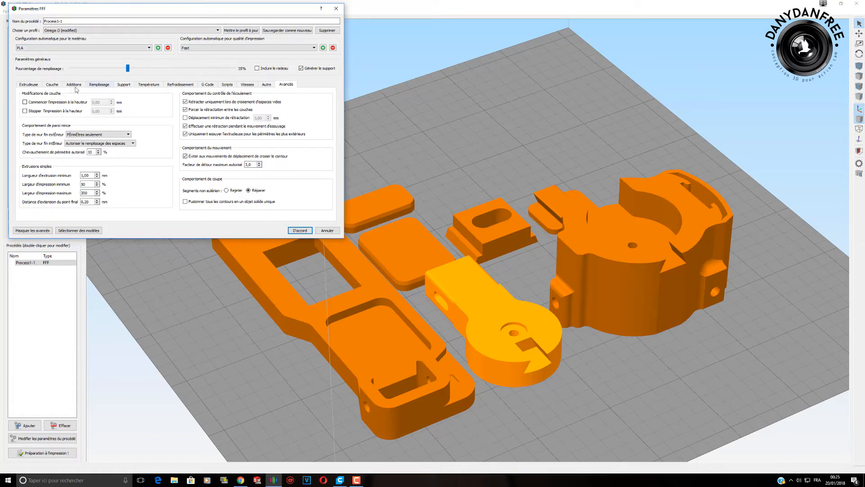
{"action": "left_click", "coordinate": [146, 87]}
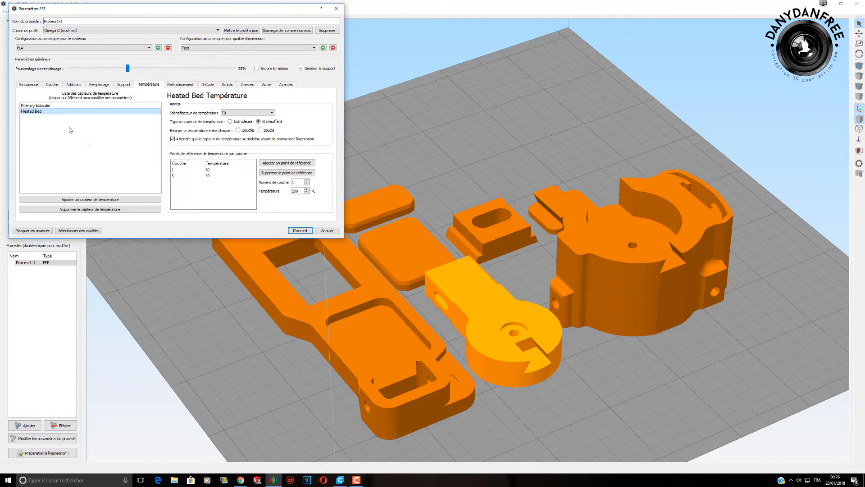
{"action": "left_click", "coordinate": [158, 48]}
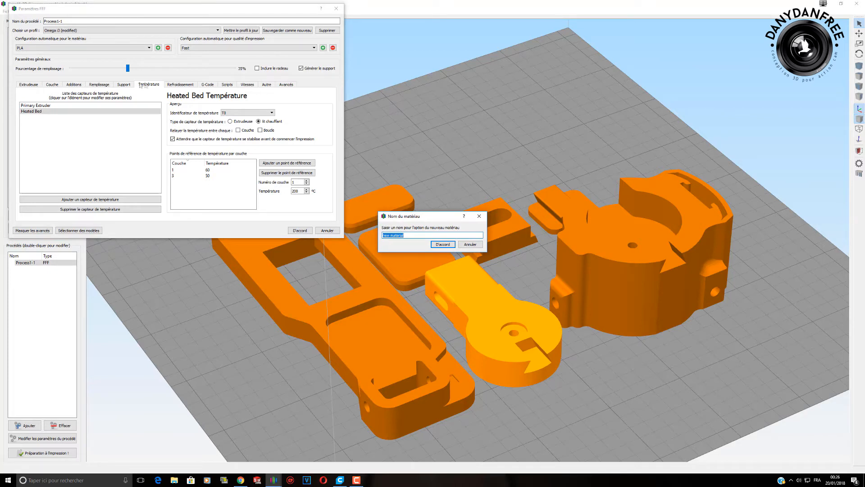
{"action": "left_click", "coordinate": [471, 244]}
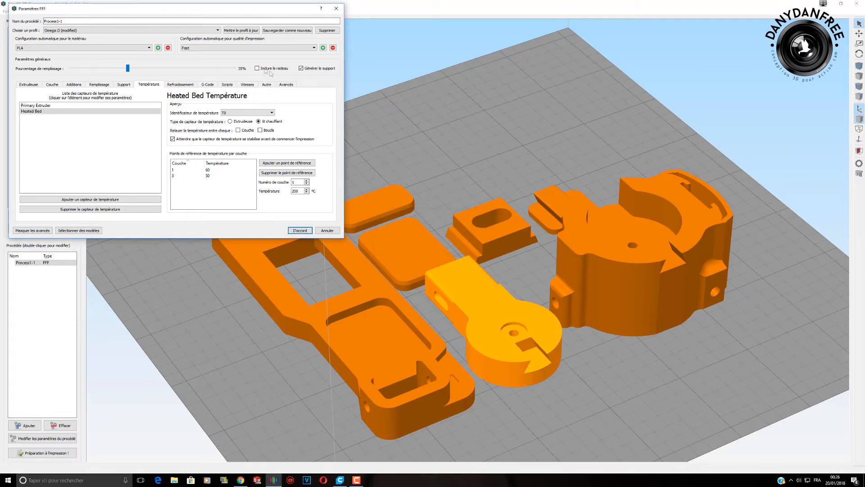
Try the Medium print quality configuration and examine its extruder, layer and speed settings.
{"action": "left_click", "coordinate": [261, 48]}
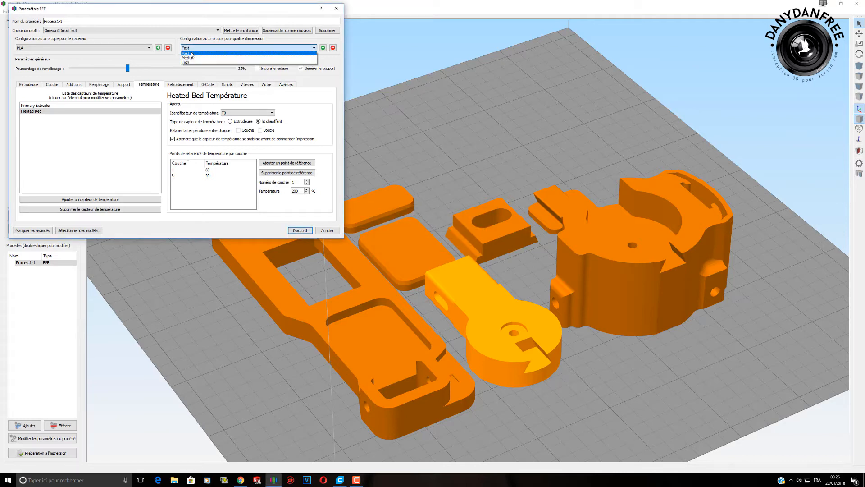
{"action": "left_click", "coordinate": [207, 58]}
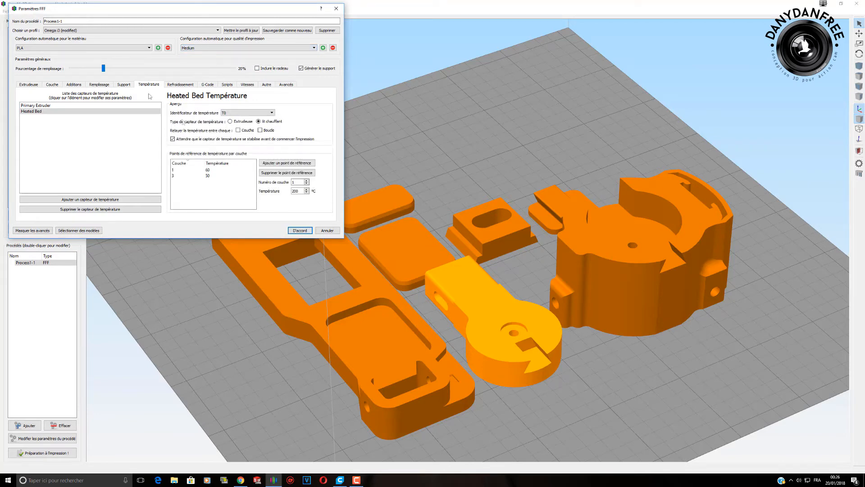
{"action": "left_click", "coordinate": [27, 84]}
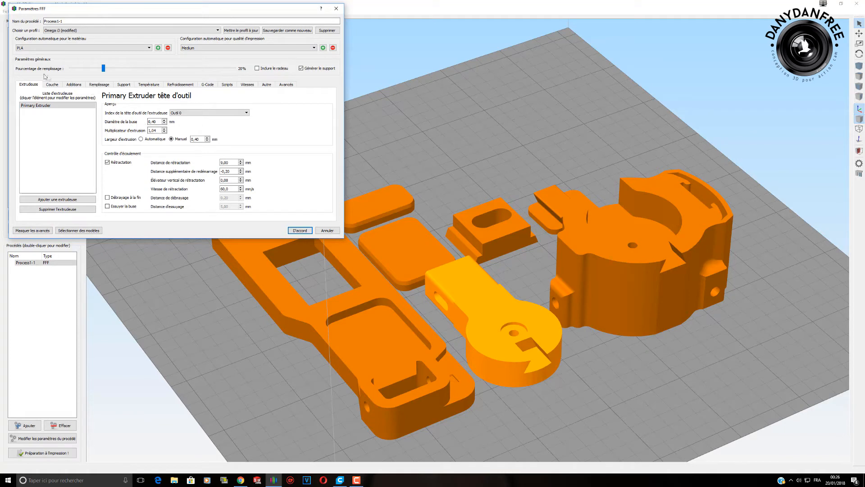
{"action": "left_click", "coordinate": [53, 86]}
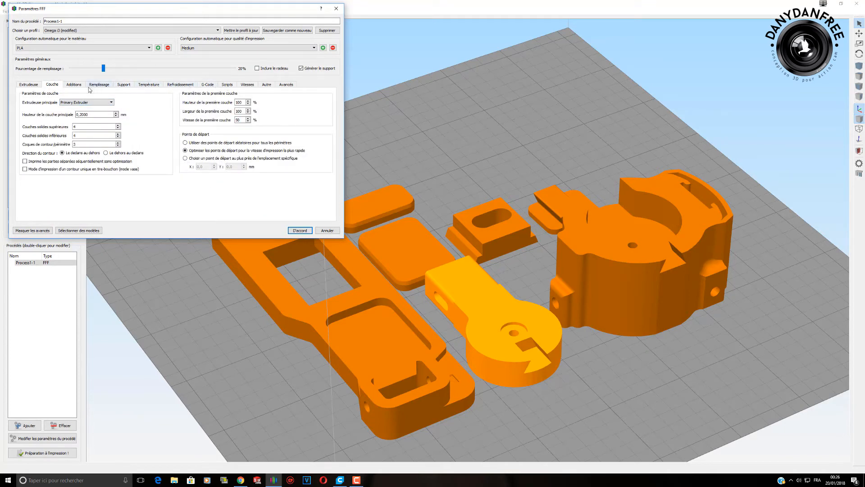
{"action": "left_click", "coordinate": [245, 85]}
Try the High print quality configuration, and switch the quality back to Fast.
{"action": "left_click", "coordinate": [267, 49]}
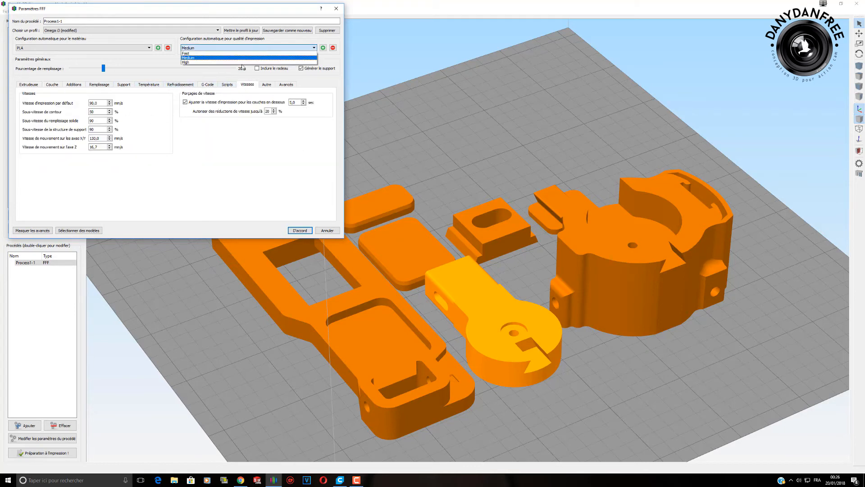
{"action": "left_click", "coordinate": [233, 62]}
{"action": "left_click", "coordinate": [232, 48]}
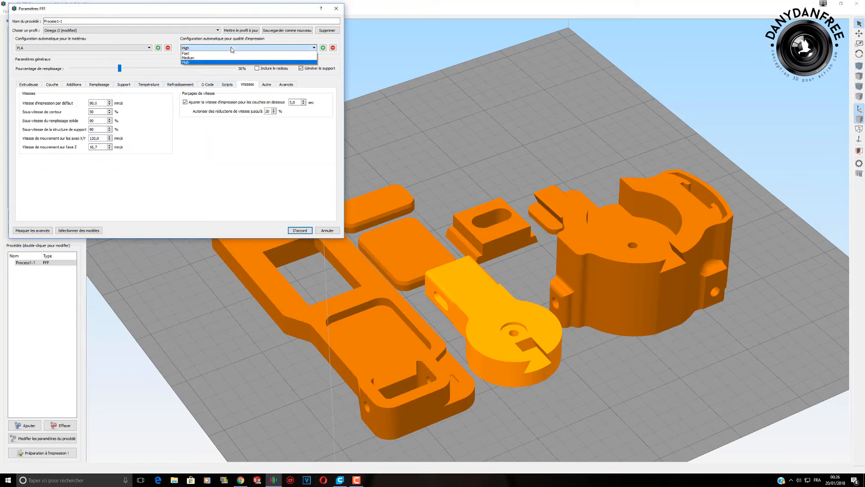
{"action": "left_click", "coordinate": [221, 54]}
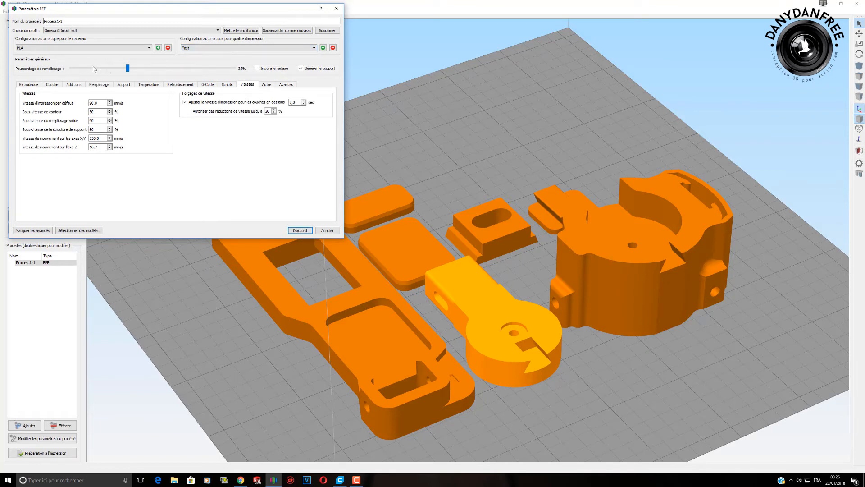
Try the Medium print quality configuration, check its layer settings, reselect the print quality and accept the process settings.
{"action": "left_click", "coordinate": [212, 49]}
{"action": "left_click", "coordinate": [211, 53]}
{"action": "left_click", "coordinate": [52, 85]}
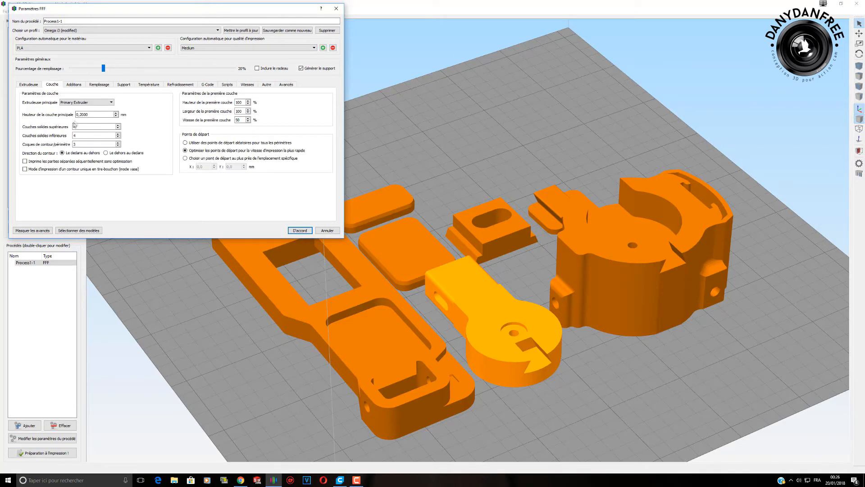
{"action": "left_click", "coordinate": [210, 48]}
{"action": "left_click", "coordinate": [209, 62]}
{"action": "left_click", "coordinate": [299, 231]}
Review the commands for recent factory files, FFF profiles and model import and export, including binary STL export.
{"action": "left_click", "coordinate": [407, 291]}
{"action": "left_click_drag", "start_coordinate": [407, 290], "coordinate": [182, 73]}
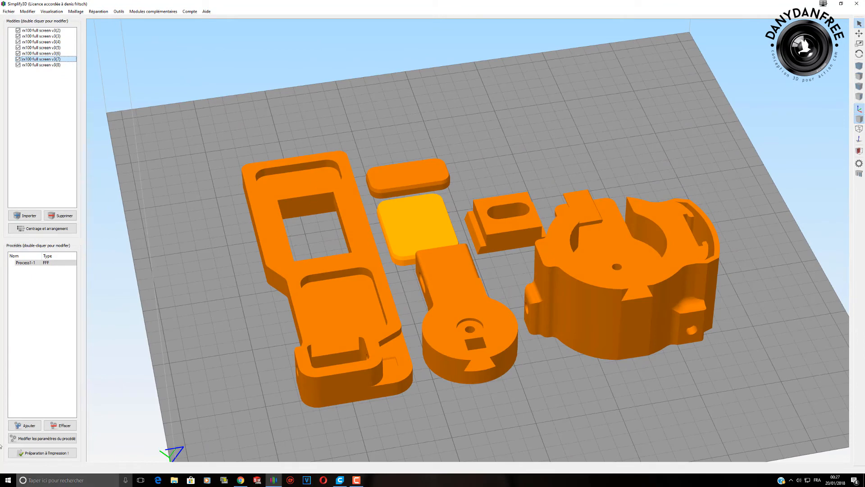
{"action": "left_click", "coordinate": [9, 11]}
{"action": "mouse_move", "coordinate": [28, 52]}
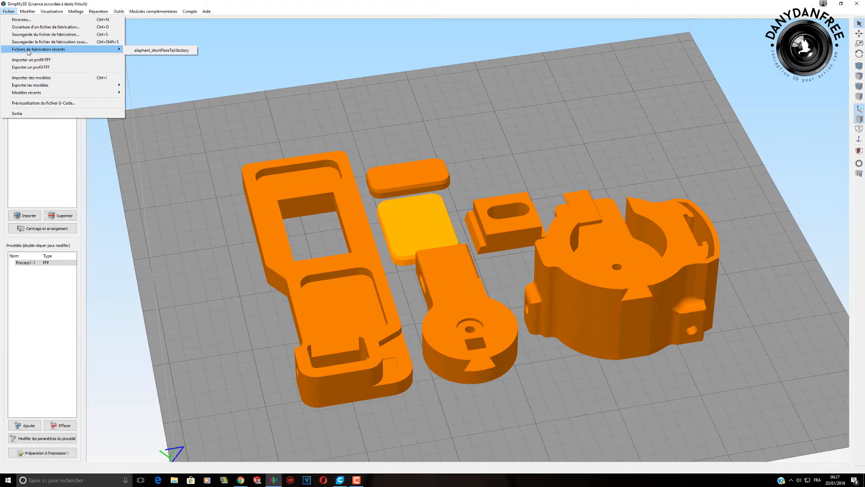
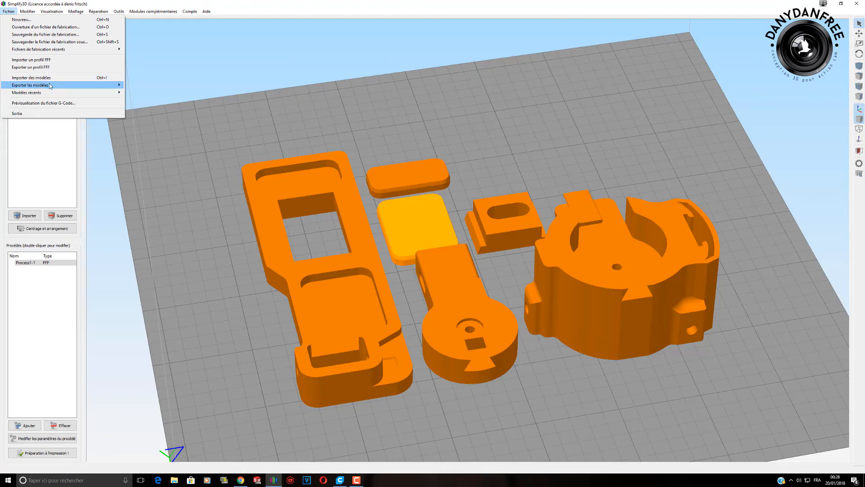
{"action": "mouse_move", "coordinate": [51, 86]}
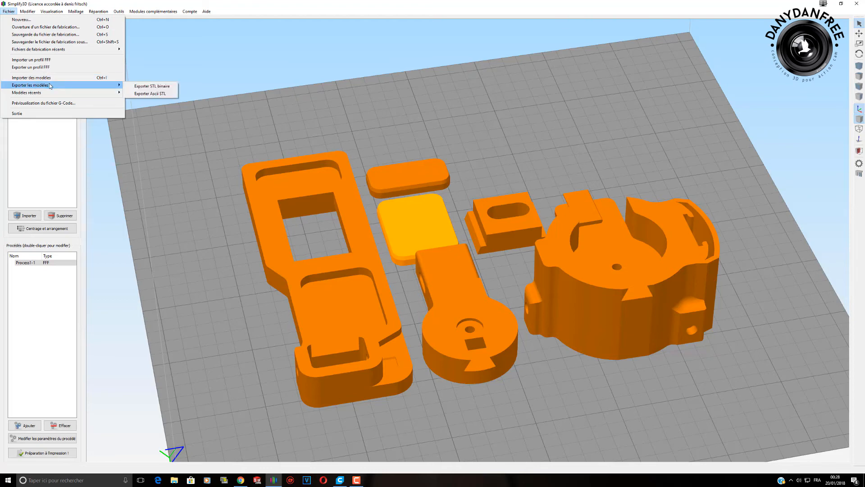
{"action": "left_click", "coordinate": [166, 86]}
Examine the arranged parts on the print bed from several angles, selecting the plate, round housing and small parts in turn.
{"action": "scroll", "coordinate": [362, 256], "scroll_direction": "down", "scroll_amount": 3}
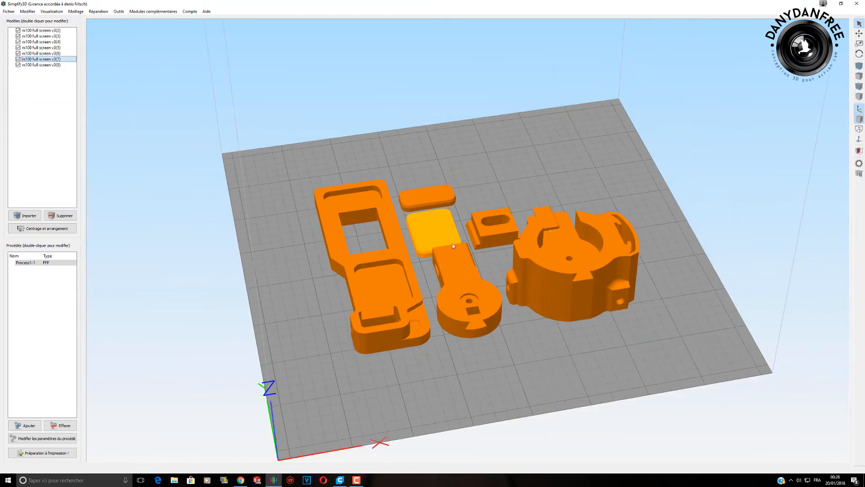
{"action": "left_click_drag", "start_coordinate": [490, 354], "coordinate": [511, 337]}
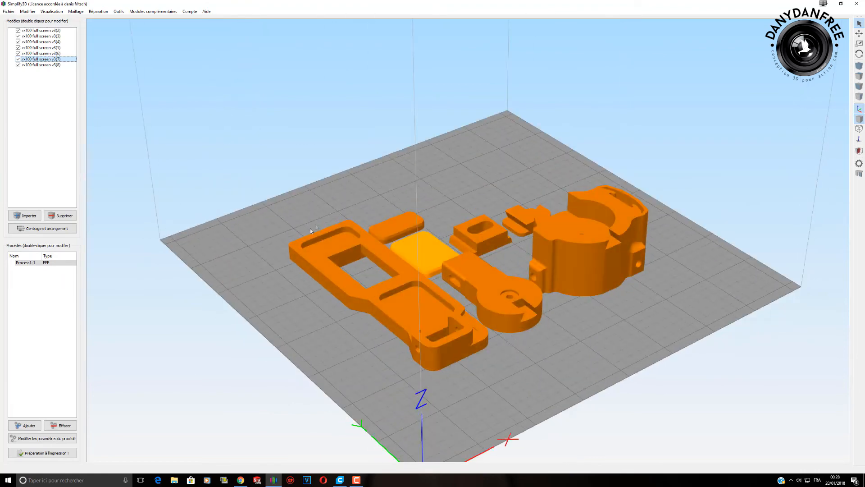
{"action": "left_click_drag", "start_coordinate": [574, 308], "coordinate": [511, 271]}
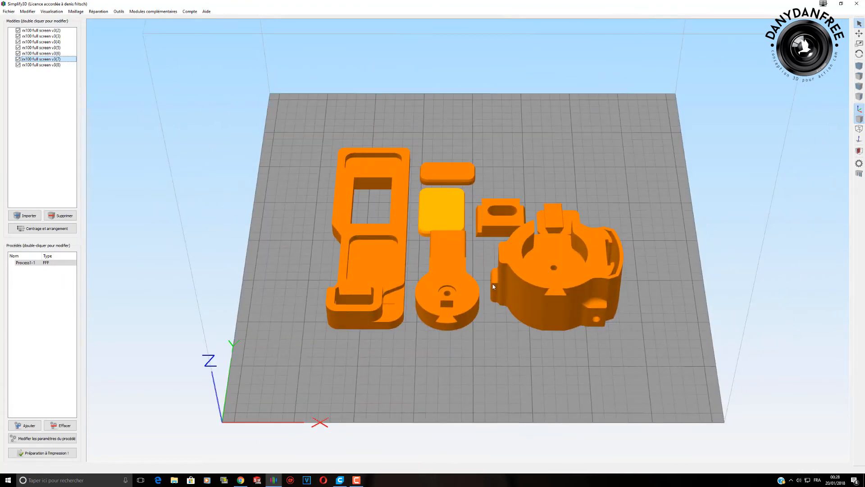
{"action": "left_click", "coordinate": [385, 269]}
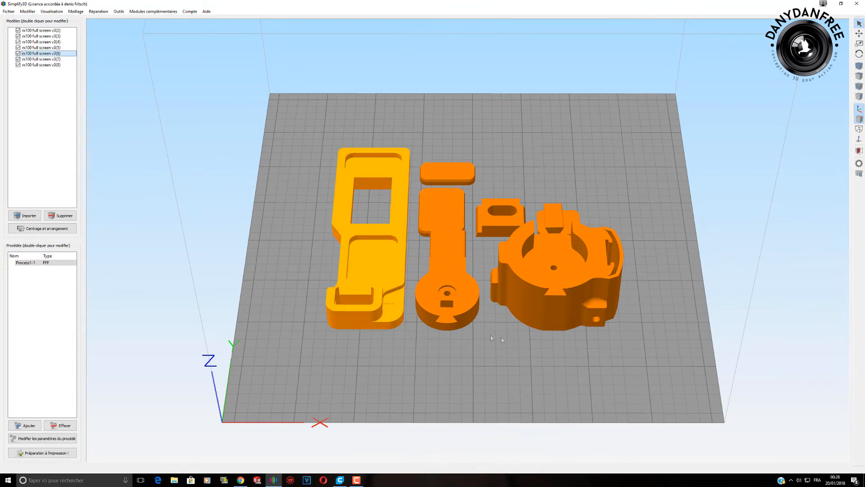
{"action": "left_click", "coordinate": [525, 301]}
{"action": "left_click_drag", "start_coordinate": [505, 367], "coordinate": [604, 360]}
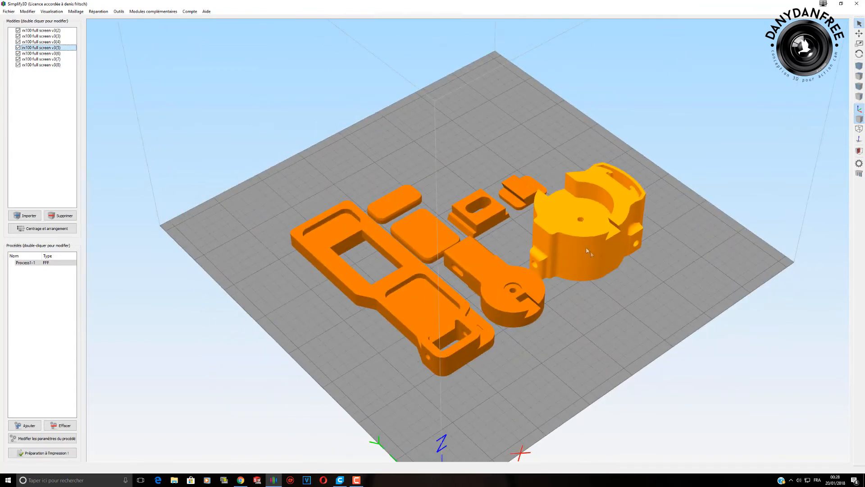
{"action": "left_click", "coordinate": [523, 187]}
{"action": "left_click", "coordinate": [484, 202]}
{"action": "left_click", "coordinate": [393, 200]}
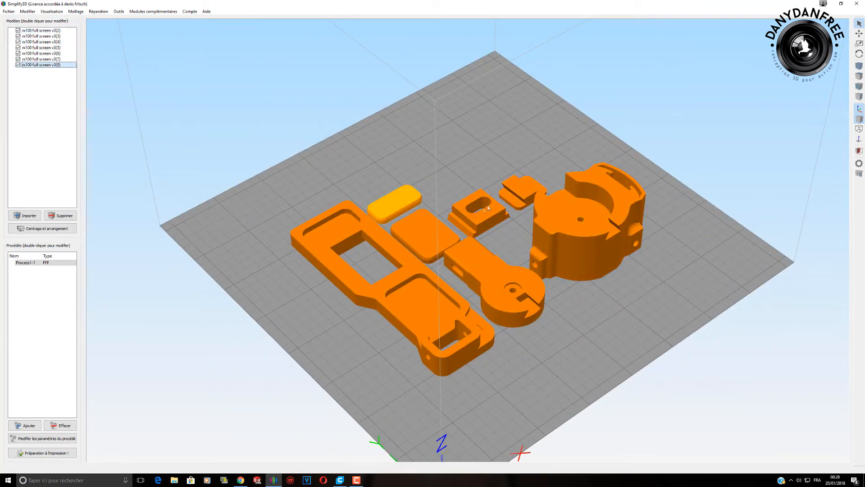
{"action": "left_click", "coordinate": [524, 188]}
{"action": "left_click", "coordinate": [496, 208]}
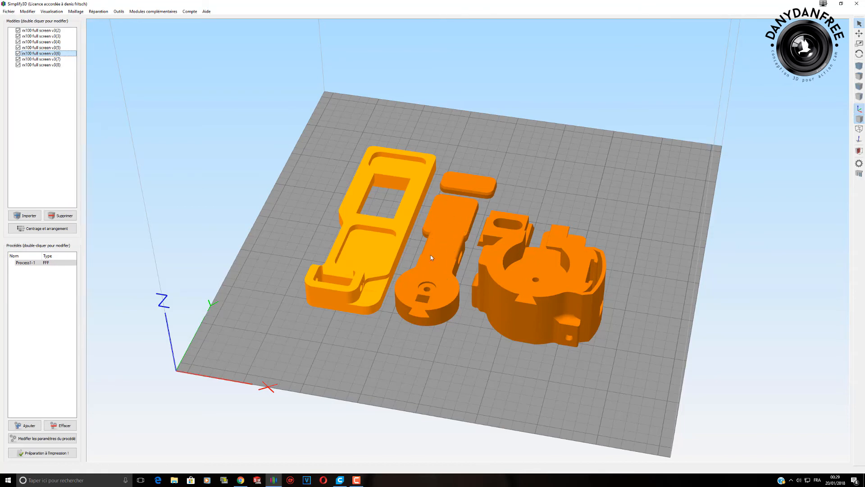
Inspect the pivot arm and the large round housing, and check the model export options with the housing selected.
{"action": "left_click_drag", "start_coordinate": [482, 326], "coordinate": [450, 332]}
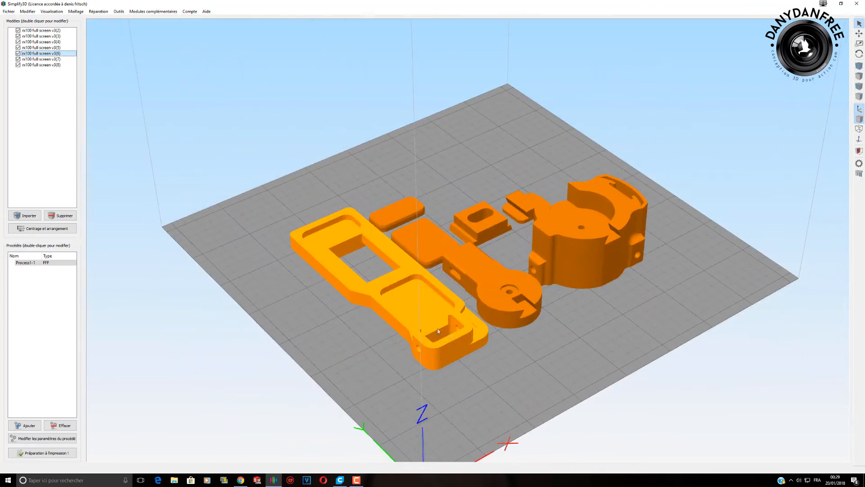
{"action": "left_click", "coordinate": [463, 265]}
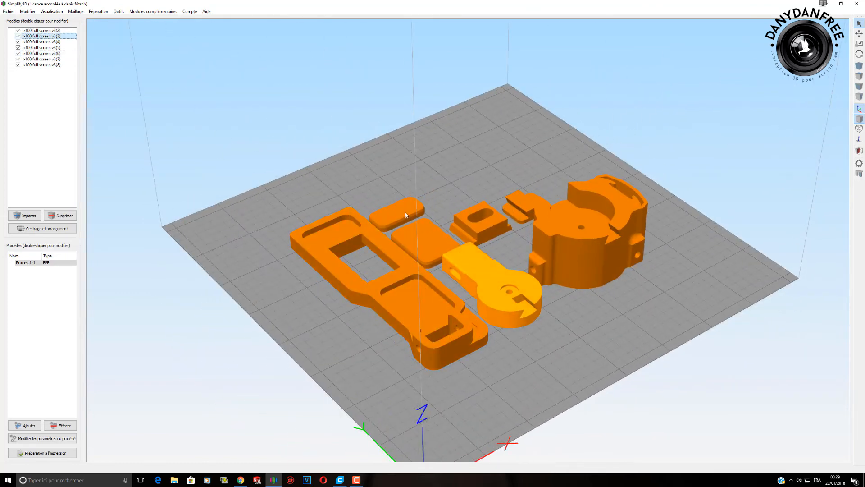
{"action": "left_click_drag", "start_coordinate": [412, 280], "coordinate": [449, 347]}
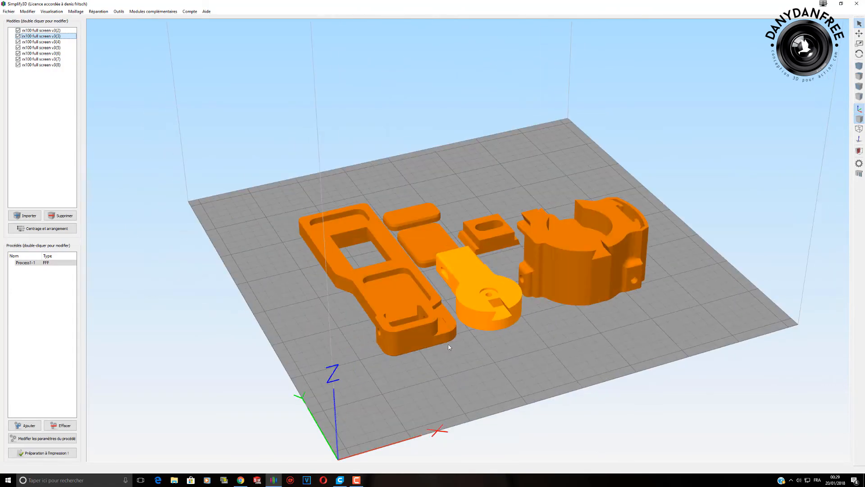
{"action": "left_click_drag", "start_coordinate": [520, 317], "coordinate": [500, 325]}
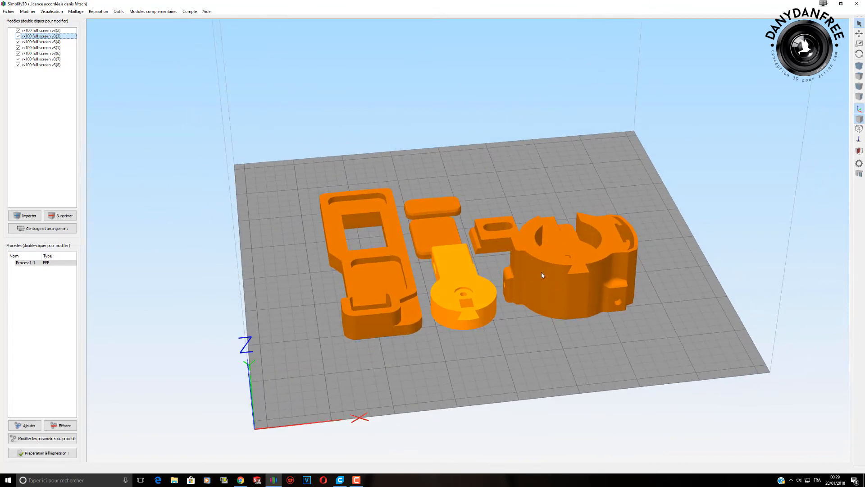
{"action": "left_click", "coordinate": [580, 289]}
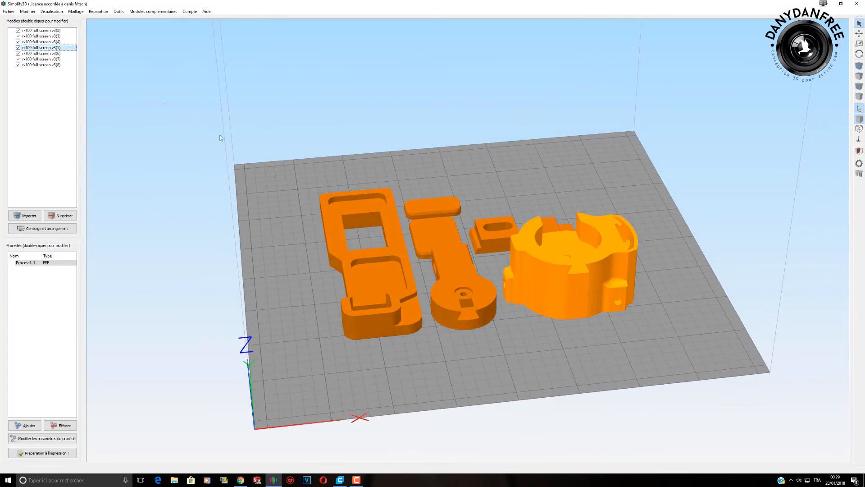
{"action": "left_click", "coordinate": [9, 11]}
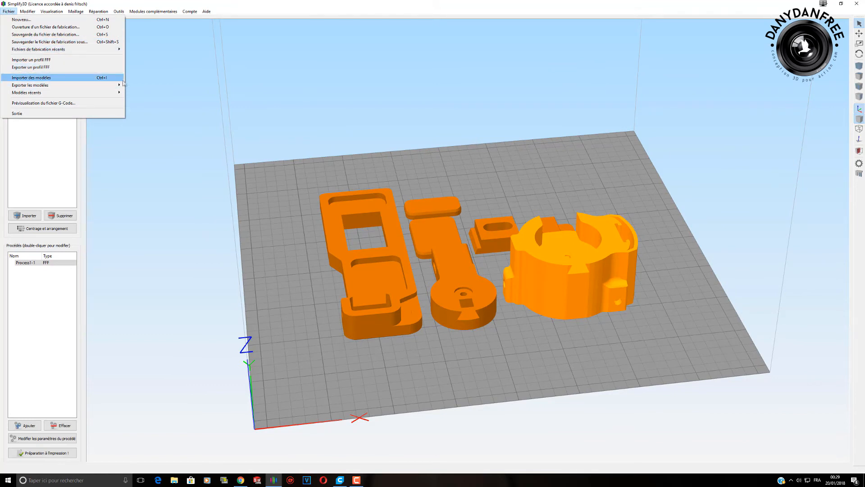
{"action": "mouse_move", "coordinate": [120, 87]}
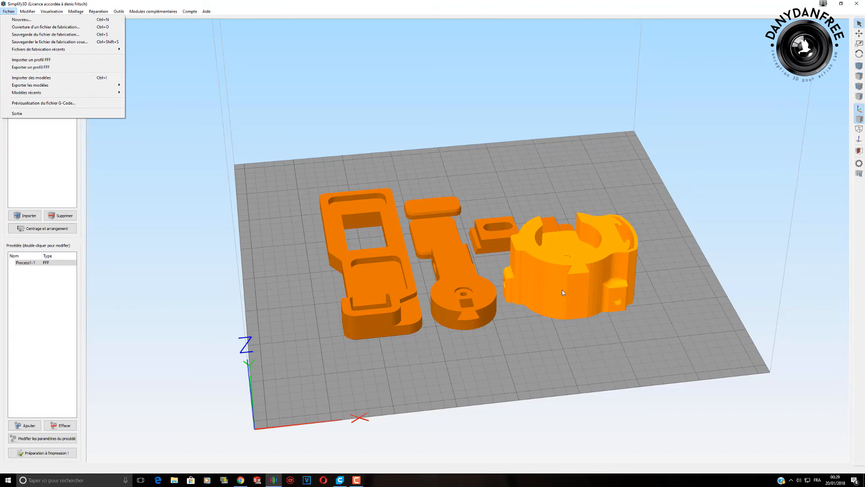
Examine the layout of all the parts on the print bed from low, high and side viewing angles.
{"action": "left_click_drag", "start_coordinate": [561, 293], "coordinate": [474, 216]}
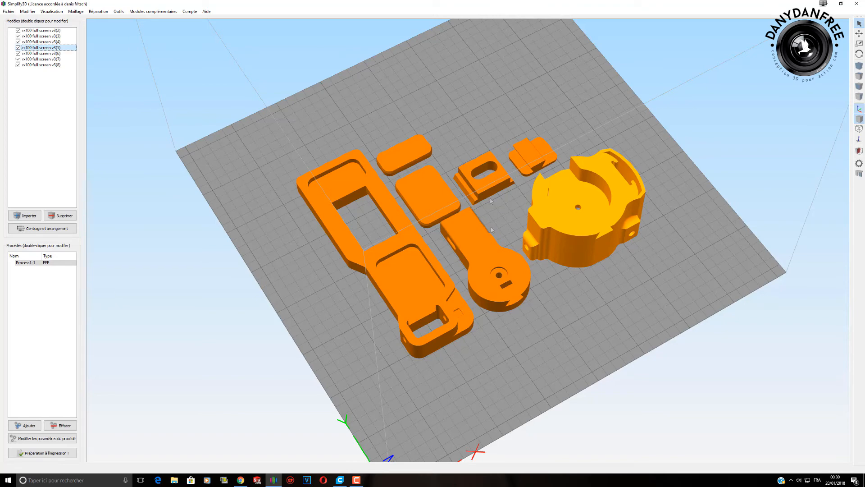
{"action": "left_click_drag", "start_coordinate": [485, 181], "coordinate": [532, 280]}
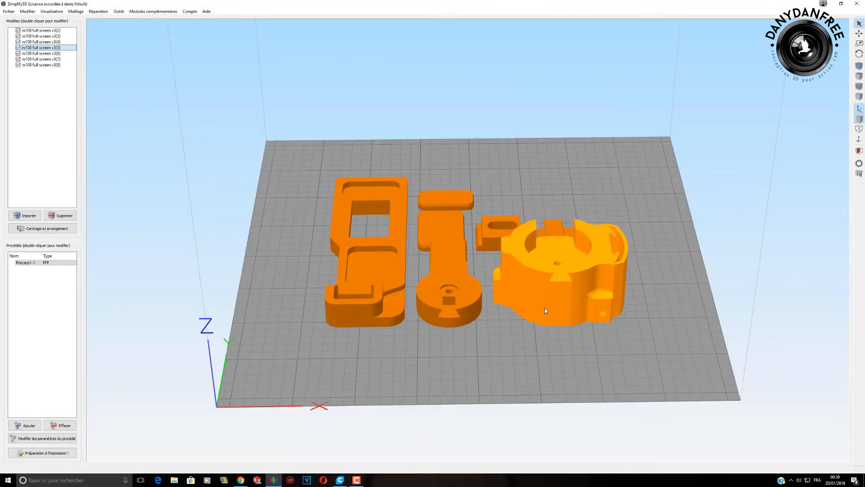
{"action": "left_click_drag", "start_coordinate": [527, 347], "coordinate": [556, 267]}
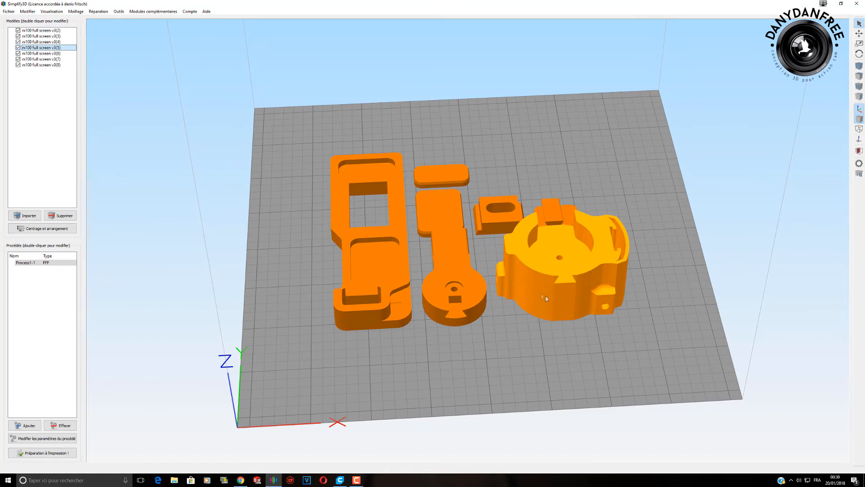
{"action": "left_click_drag", "start_coordinate": [484, 356], "coordinate": [479, 334]}
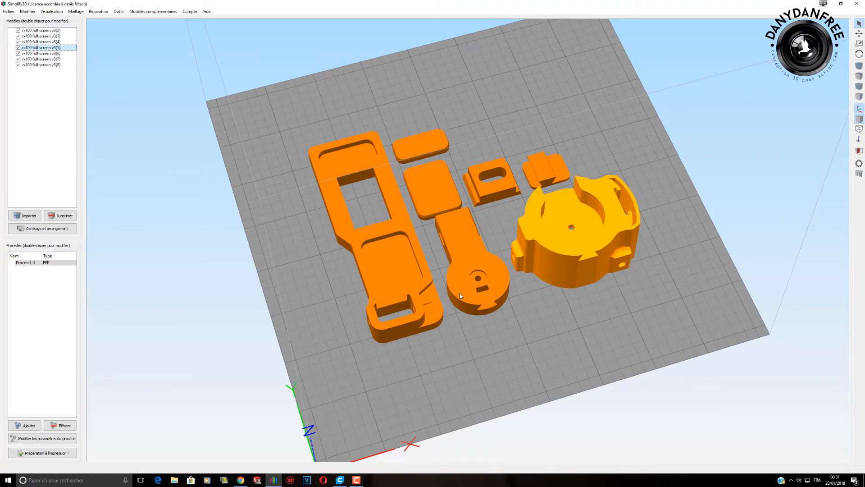
{"action": "left_click_drag", "start_coordinate": [460, 293], "coordinate": [481, 276]}
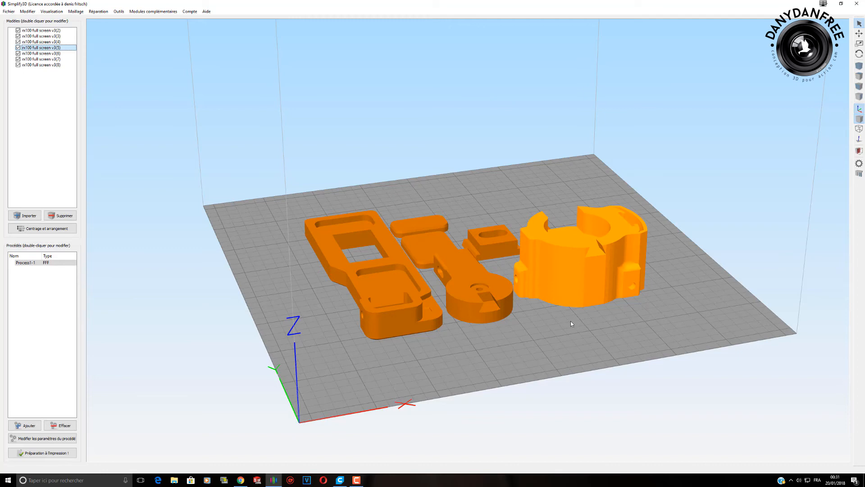
{"action": "left_click_drag", "start_coordinate": [570, 323], "coordinate": [529, 341]}
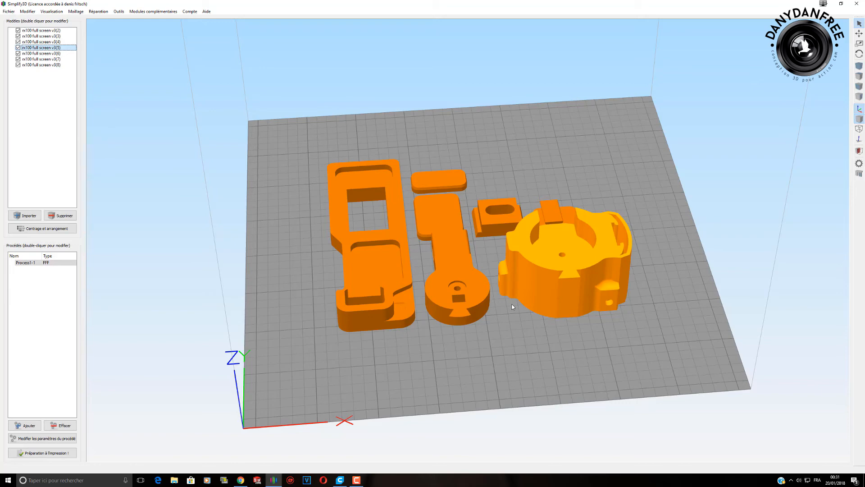
{"action": "left_click_drag", "start_coordinate": [447, 323], "coordinate": [468, 360]}
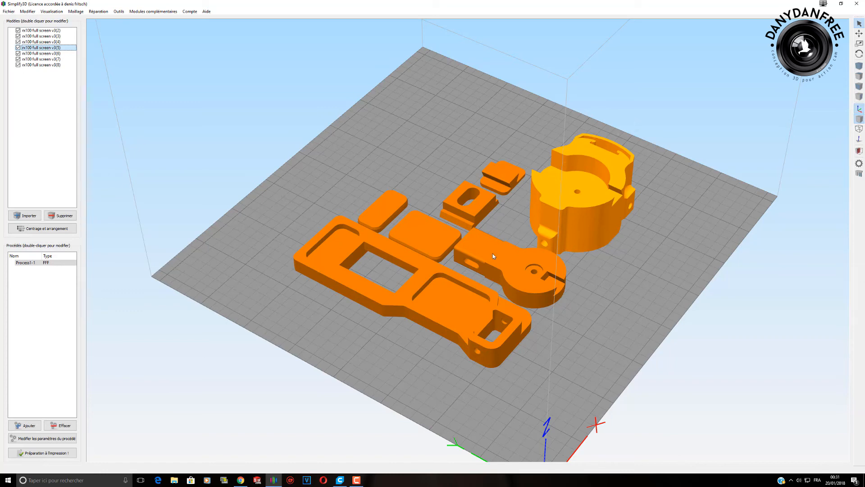
{"action": "left_click_drag", "start_coordinate": [598, 289], "coordinate": [448, 269]}
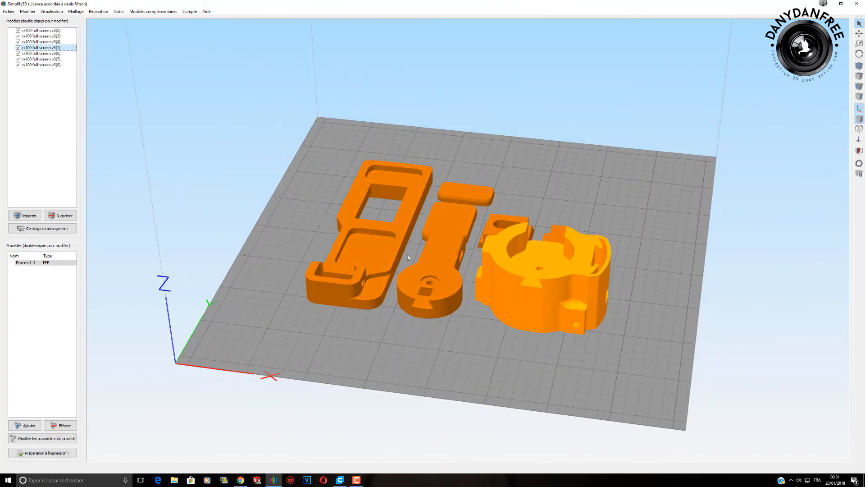
{"action": "left_click_drag", "start_coordinate": [418, 291], "coordinate": [506, 221]}
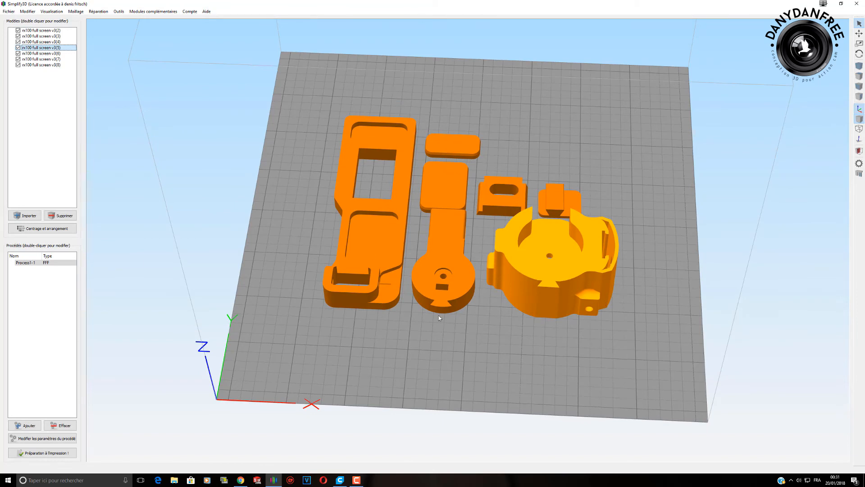
Start previewing a G-code file, dismiss the missing-disk prompt and cancel the file selection.
{"action": "left_click", "coordinate": [9, 11]}
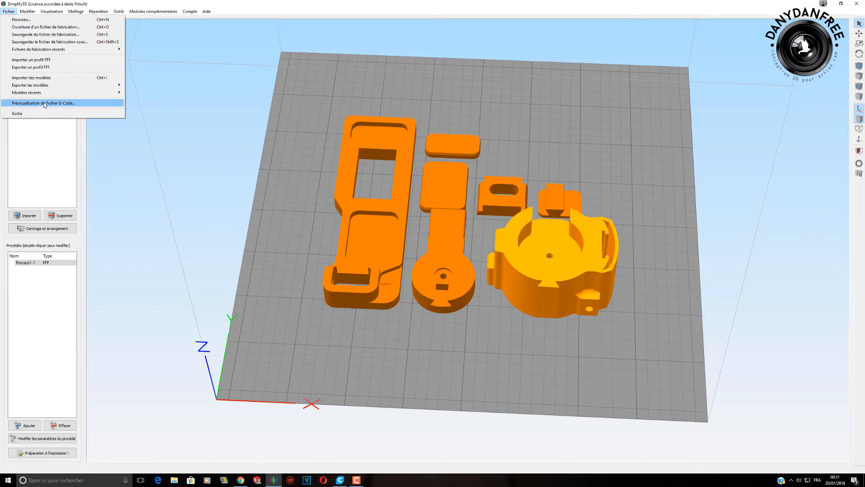
{"action": "left_click", "coordinate": [73, 103]}
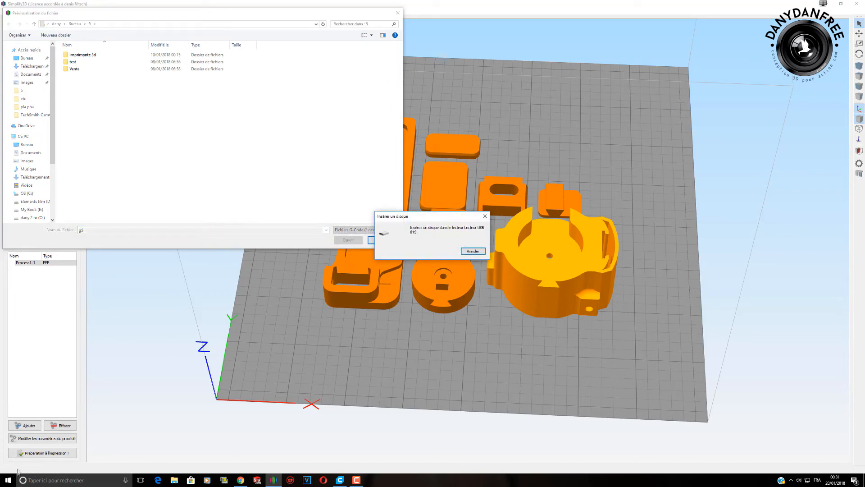
{"action": "left_click", "coordinate": [473, 251]}
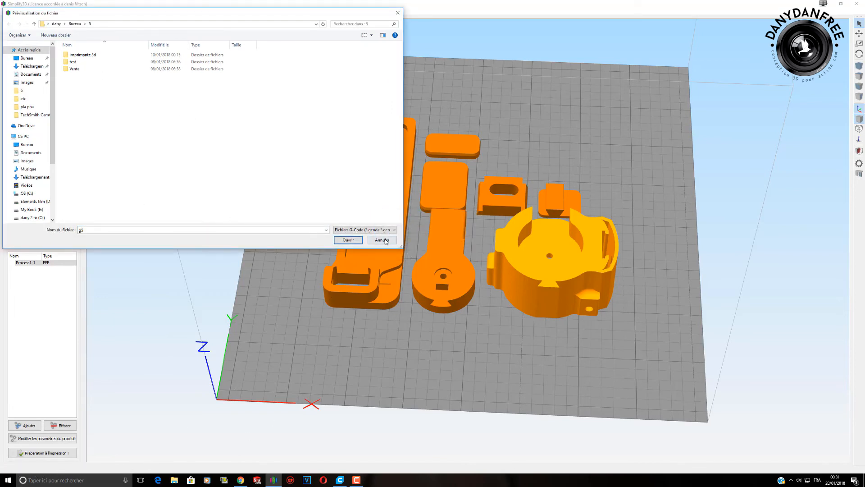
{"action": "left_click", "coordinate": [382, 240]}
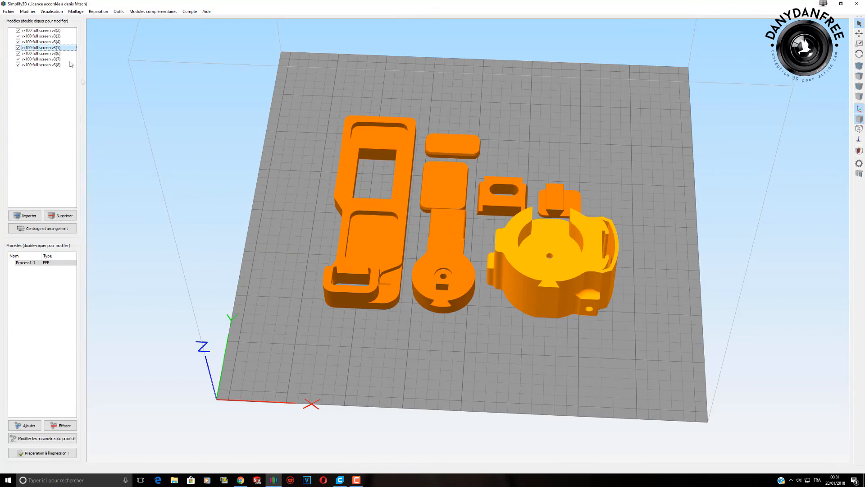
Copy the long plate with the rectangular window and paste the duplicate onto the print bed.
{"action": "left_click", "coordinate": [28, 11]}
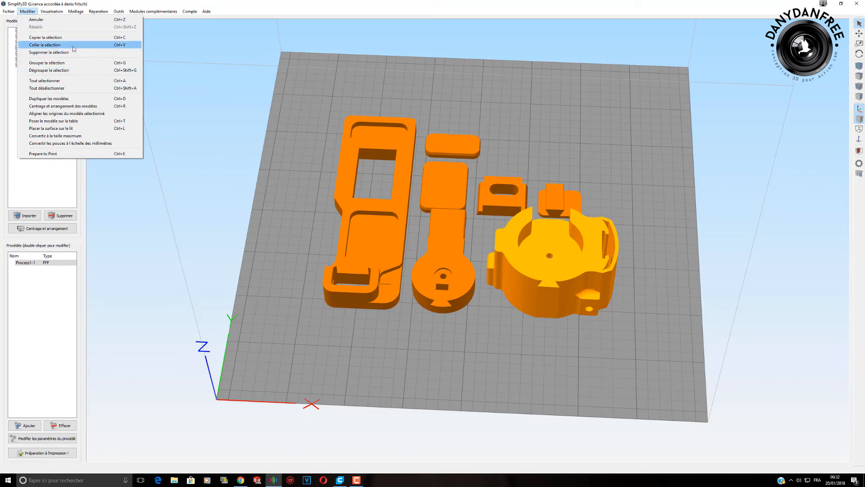
{"action": "left_click", "coordinate": [378, 218]}
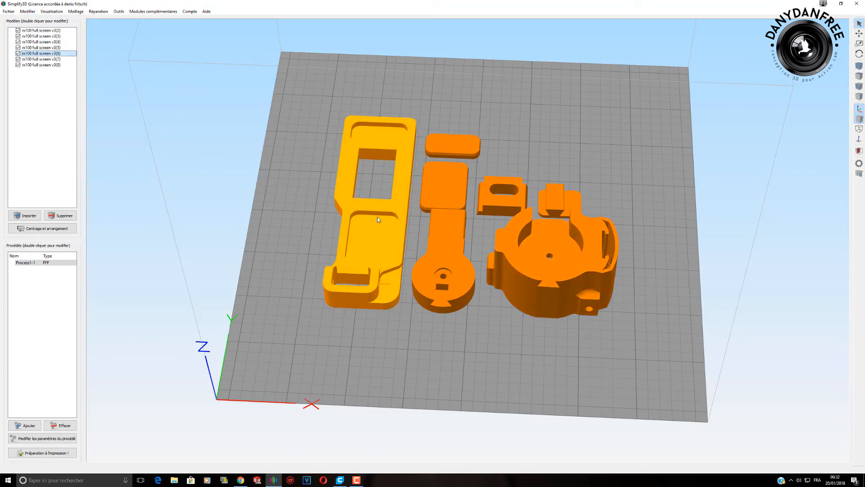
{"action": "left_click", "coordinate": [27, 12]}
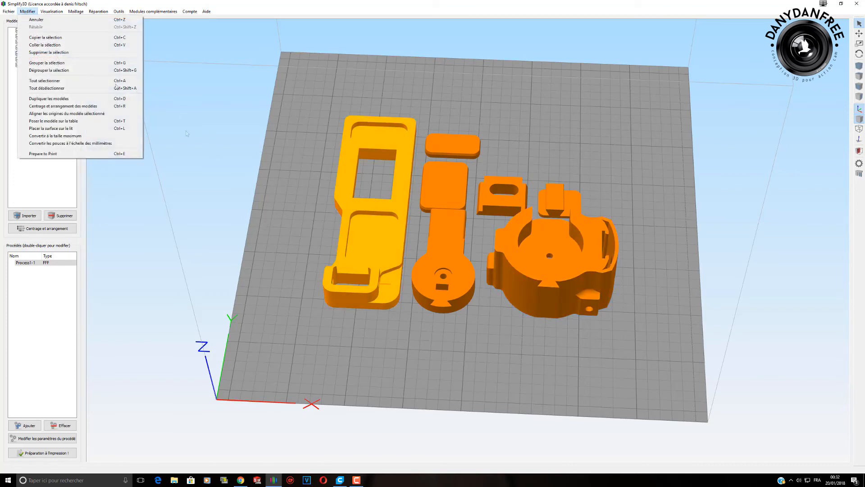
{"action": "left_click", "coordinate": [361, 228]}
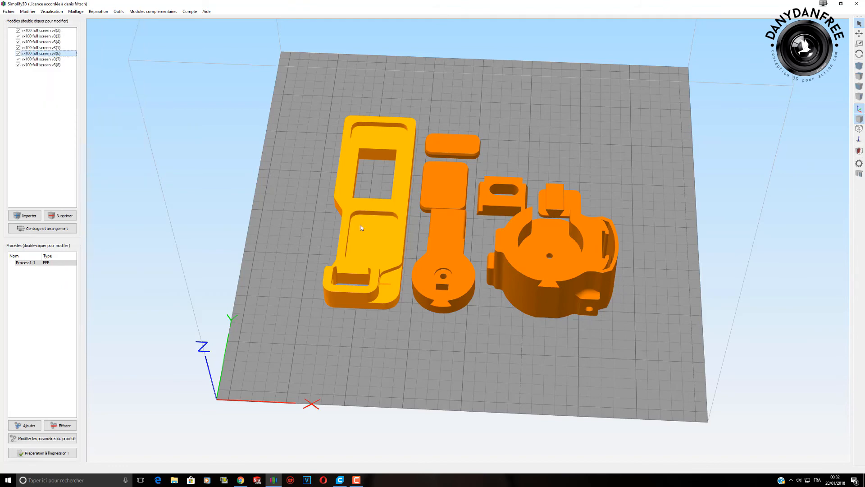
{"action": "key", "text": "ctrl+v"}
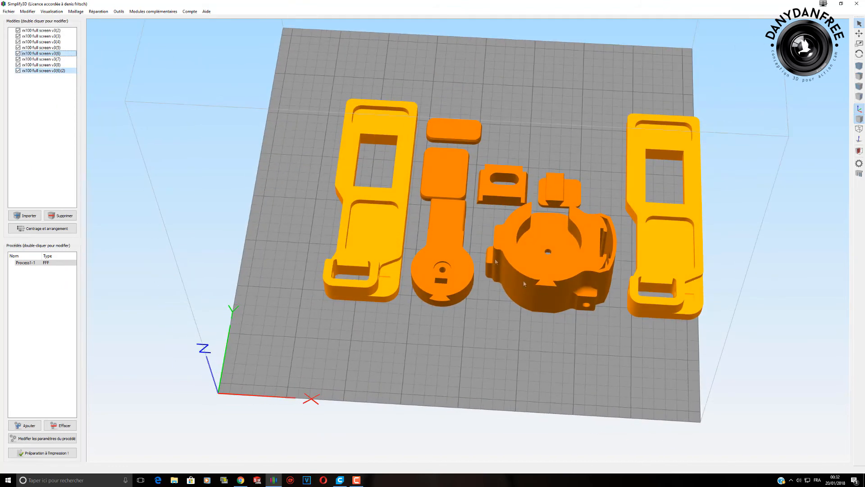
Select all the models on the print bed and review the file and editing commands.
{"action": "left_click", "coordinate": [27, 11]}
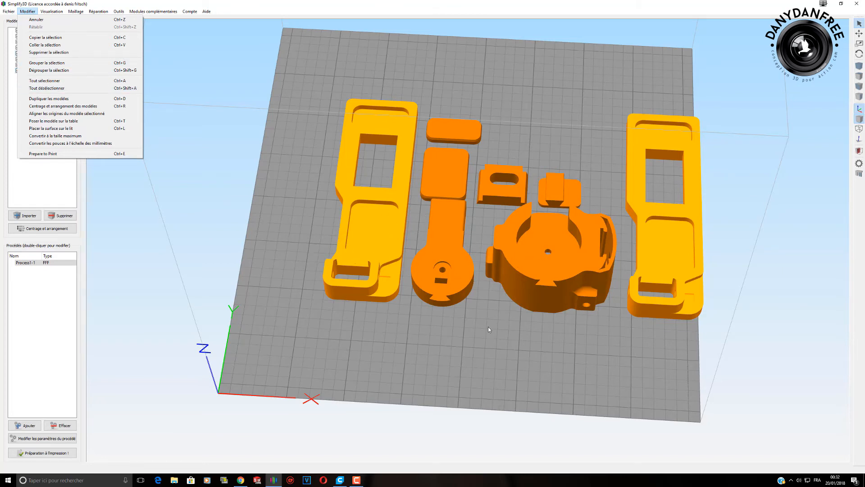
{"action": "left_click", "coordinate": [58, 81]}
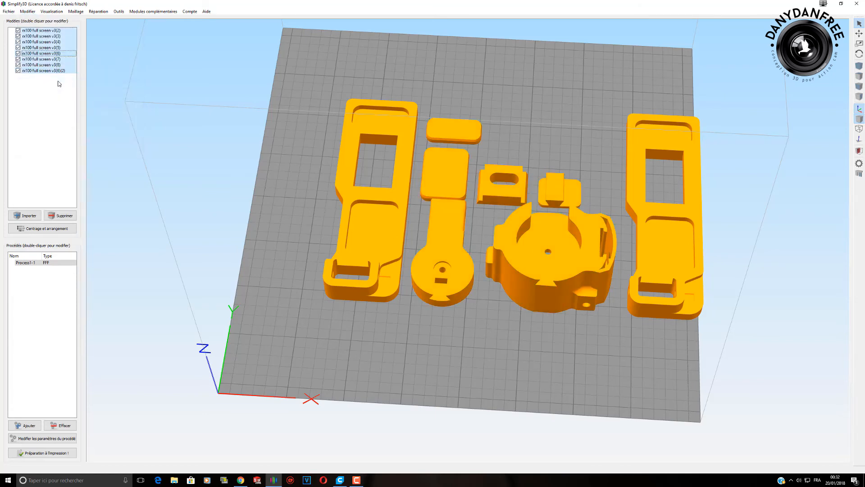
{"action": "left_click", "coordinate": [9, 12]}
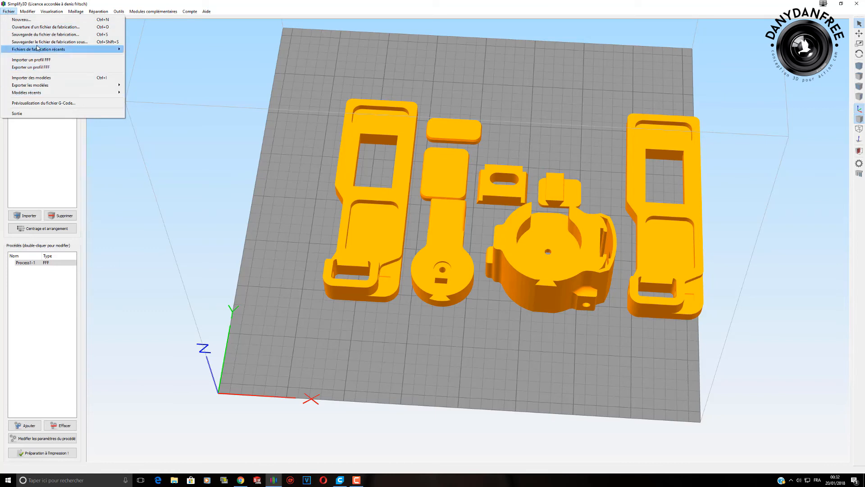
{"action": "left_click", "coordinate": [29, 11]}
{"action": "left_click", "coordinate": [29, 12]}
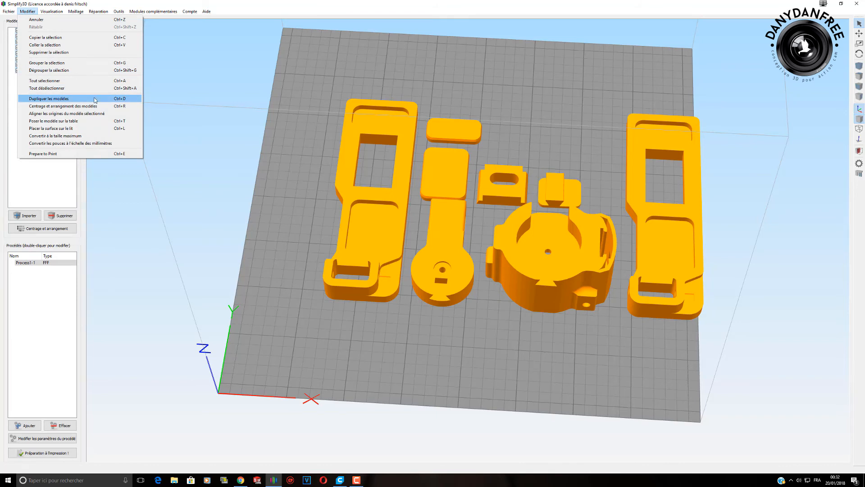
Check the model duplication settings with only the original long plate selected, and cancel without making copies.
{"action": "left_click", "coordinate": [84, 99]}
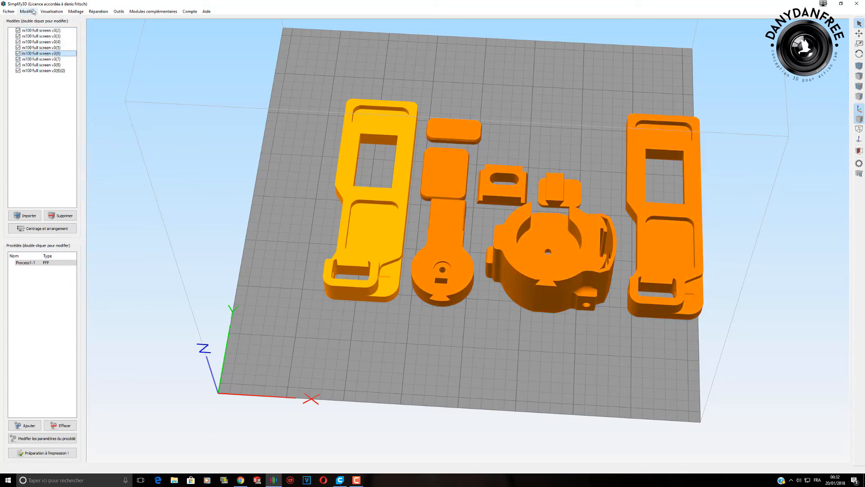
{"action": "left_click", "coordinate": [35, 12]}
{"action": "left_click", "coordinate": [74, 99]}
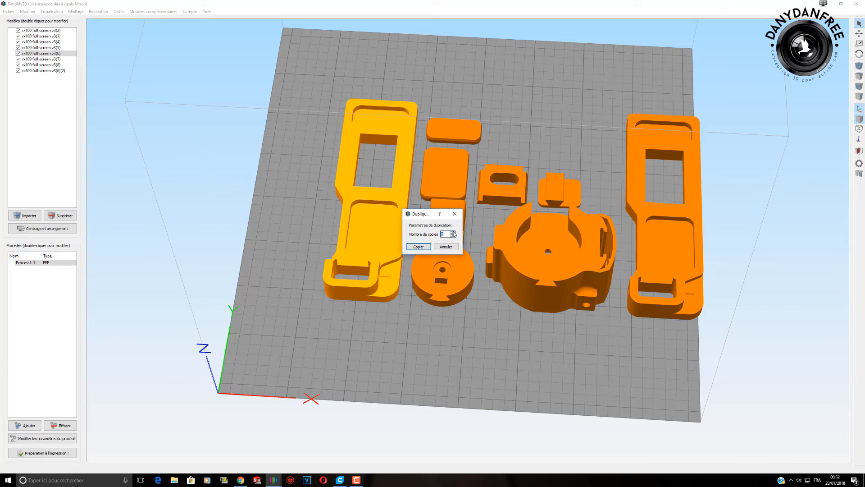
{"action": "left_click", "coordinate": [445, 247]}
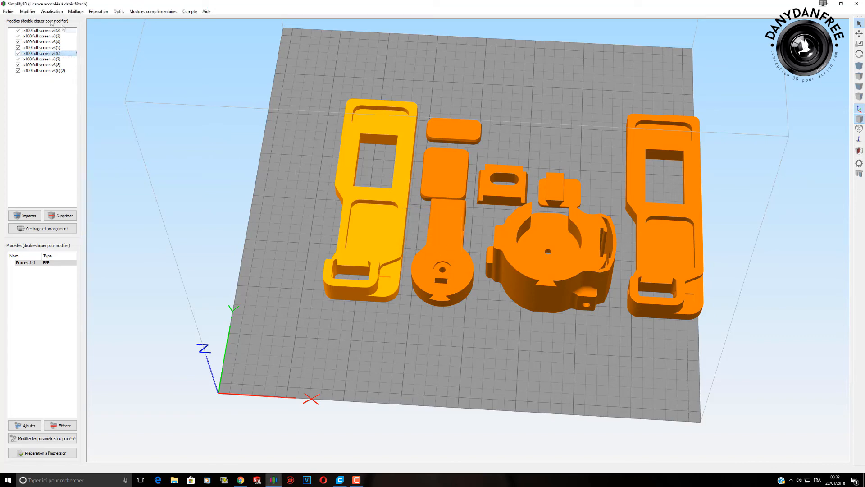
Align the origin of the original long plate with the command for aligning selected model origins.
{"action": "left_click", "coordinate": [28, 12]}
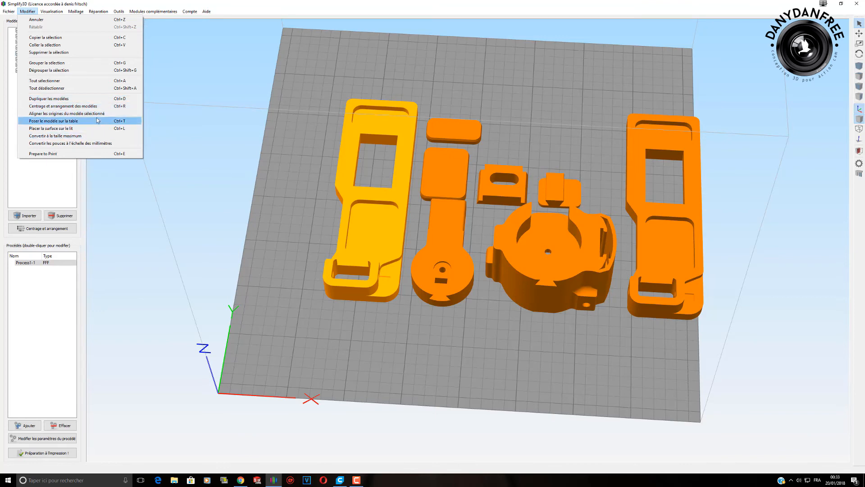
{"action": "left_click", "coordinate": [90, 115]}
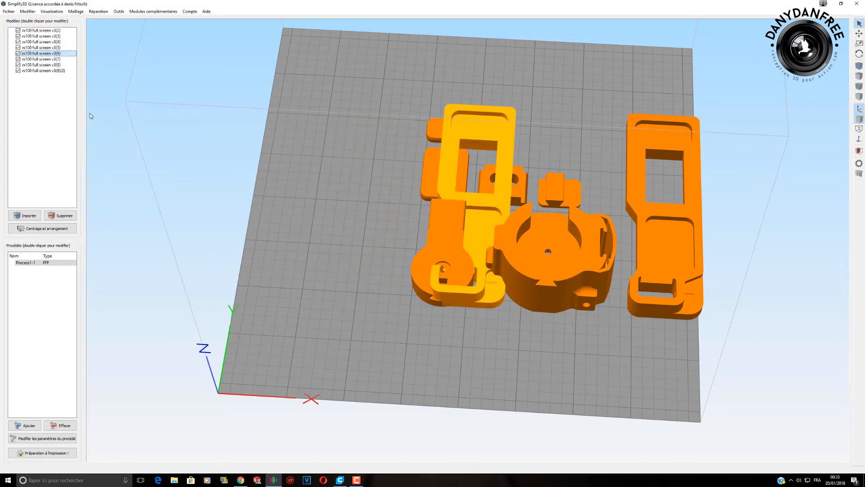
{"action": "left_click_drag", "start_coordinate": [383, 233], "coordinate": [479, 283]}
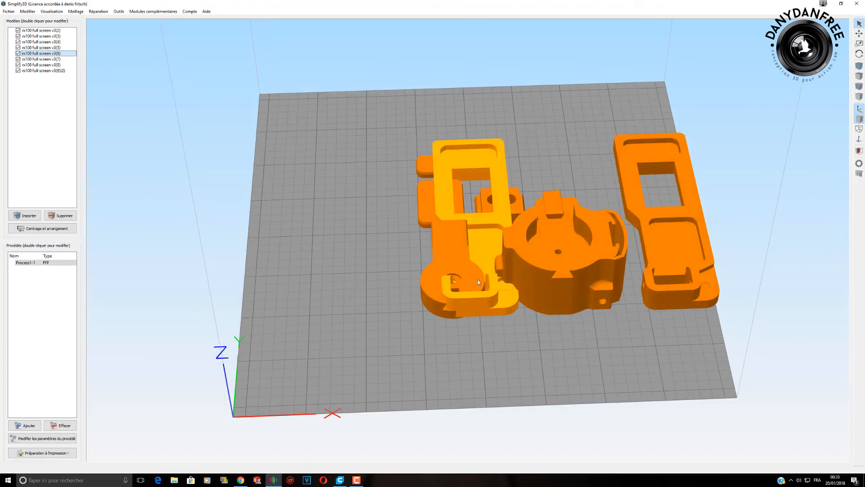
Flip the selected long plate by placing its upper face on the bed, and flip it back the same way.
{"action": "left_click", "coordinate": [28, 11]}
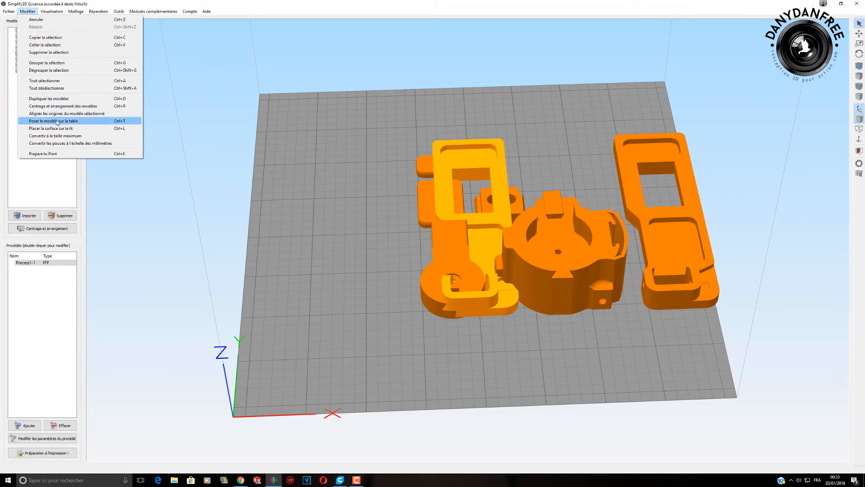
{"action": "left_click", "coordinate": [294, 234]}
{"action": "left_click_drag", "start_coordinate": [294, 235], "coordinate": [423, 144]}
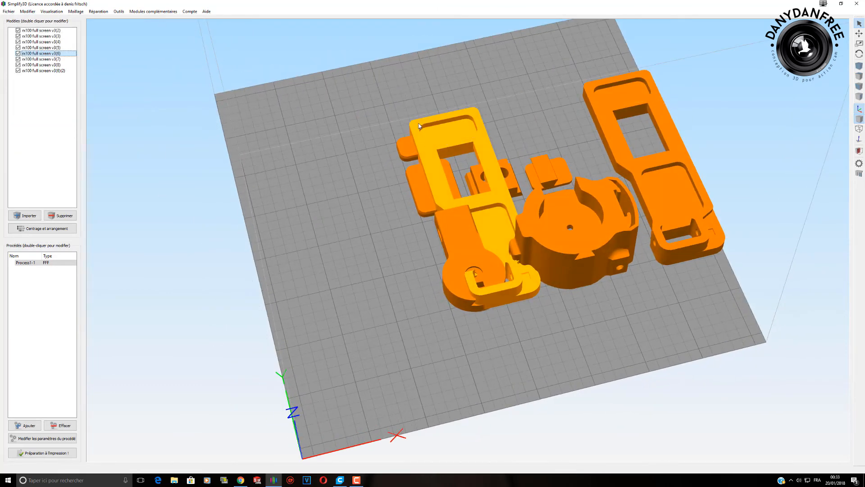
{"action": "left_click", "coordinate": [420, 126]}
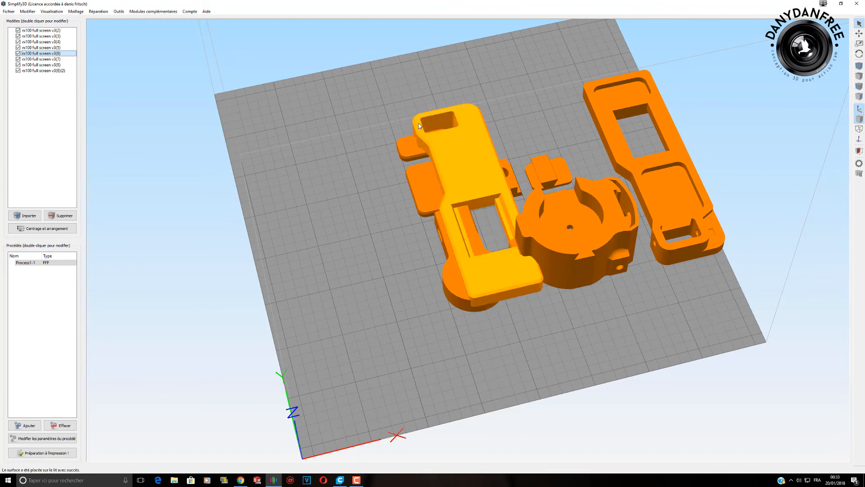
{"action": "left_click", "coordinate": [463, 158]}
Review the editing and visualization commands, and view the print bed from above.
{"action": "left_click", "coordinate": [26, 12]}
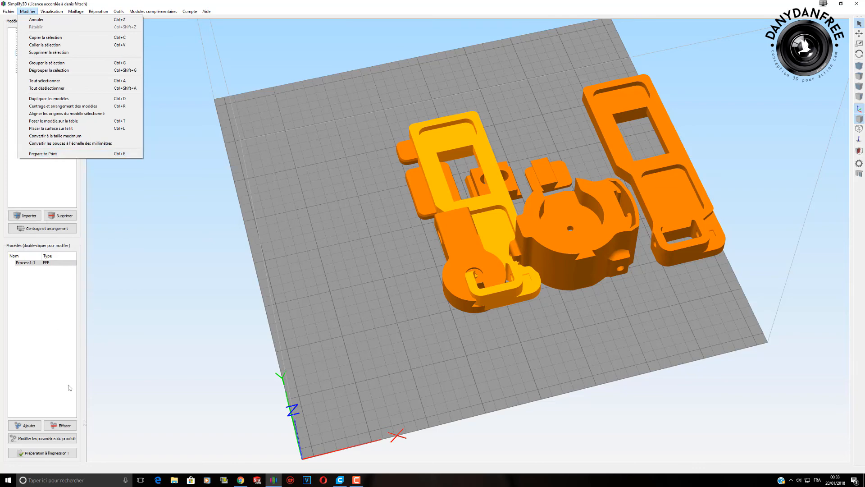
{"action": "left_click", "coordinate": [157, 278]}
{"action": "left_click", "coordinate": [58, 11]}
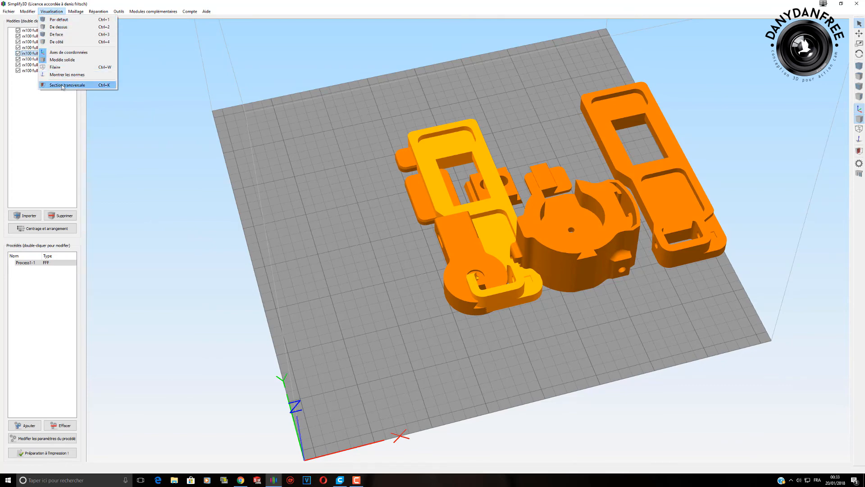
{"action": "left_click", "coordinate": [860, 78]}
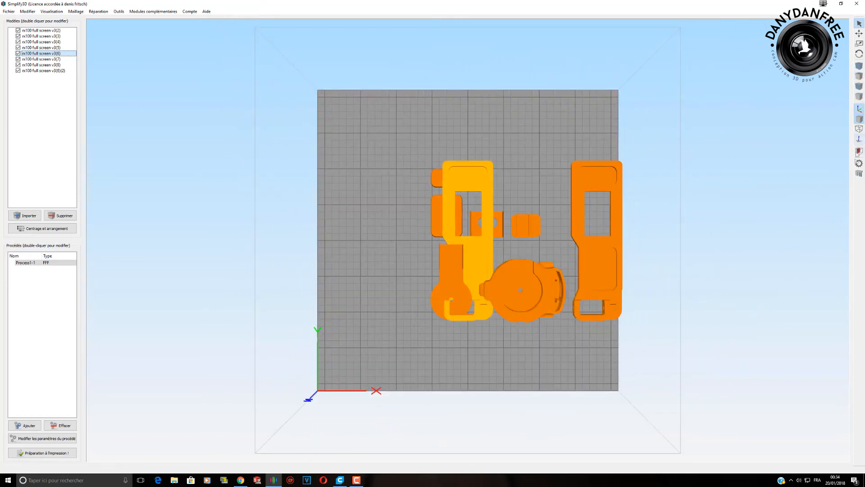
Calculate the volume of the selected long plate and dismiss the volume analysis.
{"action": "left_click", "coordinate": [84, 12]}
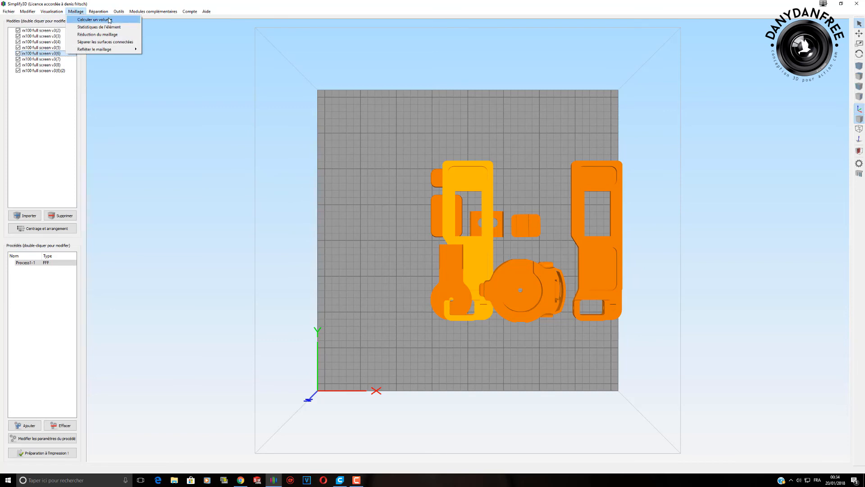
{"action": "left_click", "coordinate": [109, 21]}
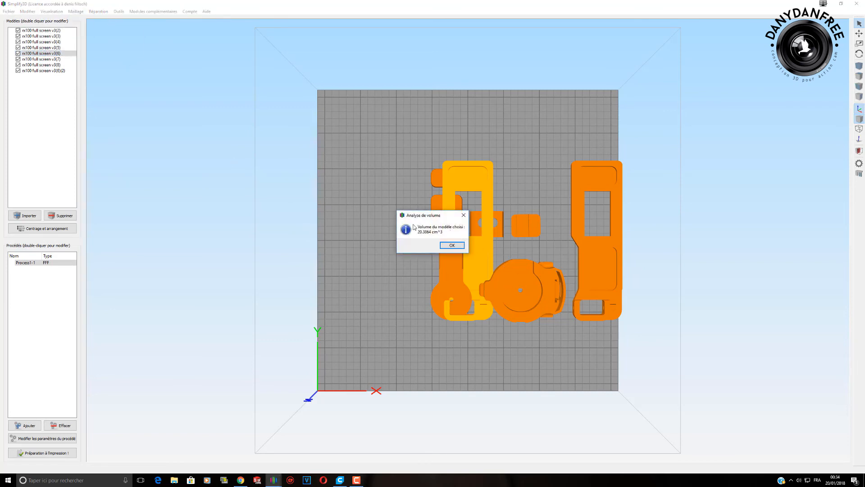
{"action": "left_click", "coordinate": [453, 246]}
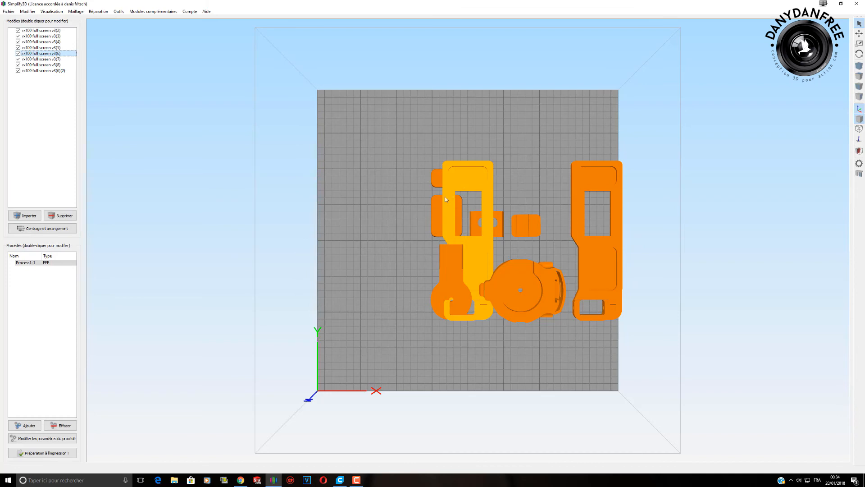
Select all the models, calculate each one's volume and dismiss the volume analyses.
{"action": "left_click", "coordinate": [27, 11]}
{"action": "mouse_move", "coordinate": [15, 12]}
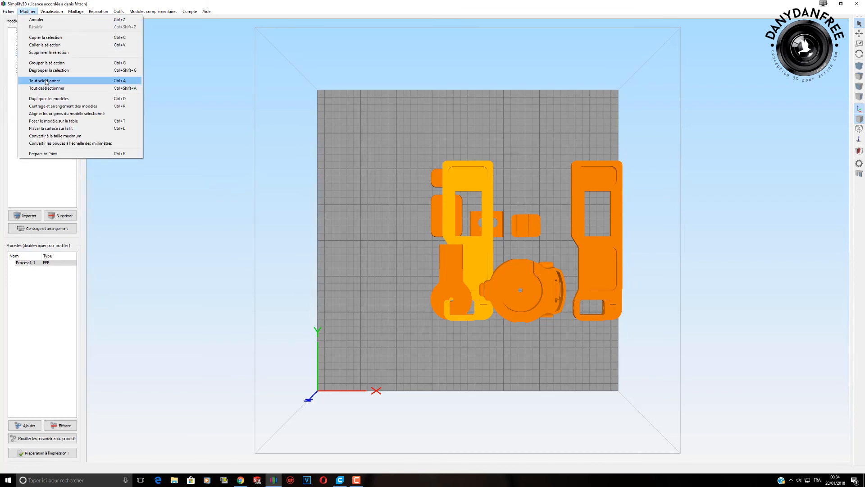
{"action": "left_click", "coordinate": [27, 79]}
{"action": "left_click", "coordinate": [75, 12]}
{"action": "left_click", "coordinate": [90, 26]}
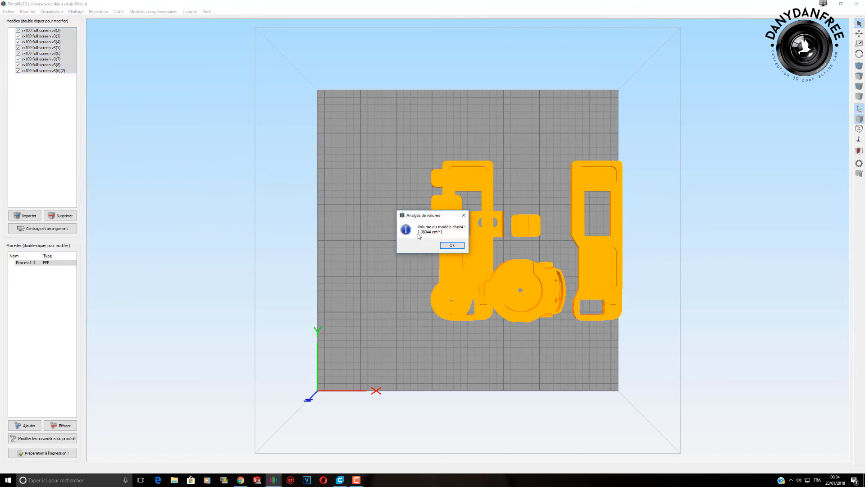
{"action": "left_click", "coordinate": [452, 246]}
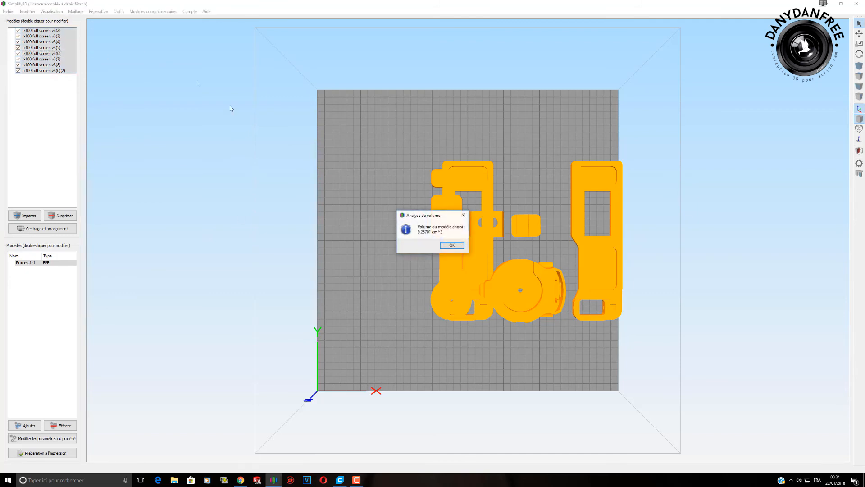
{"action": "left_click", "coordinate": [450, 246]}
{"action": "left_click", "coordinate": [451, 246]}
{"action": "left_click", "coordinate": [451, 246]}
{"action": "left_click", "coordinate": [450, 246]}
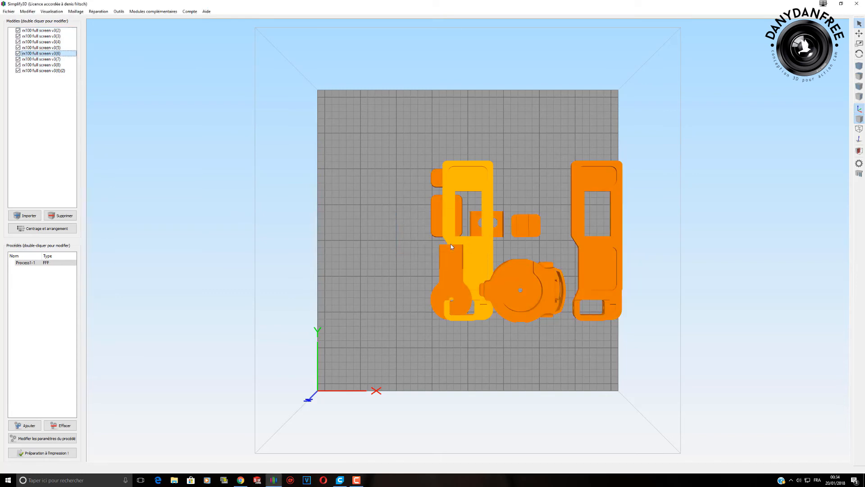
Inspect the mesh element statistics of the original long plate.
{"action": "left_click", "coordinate": [76, 11]}
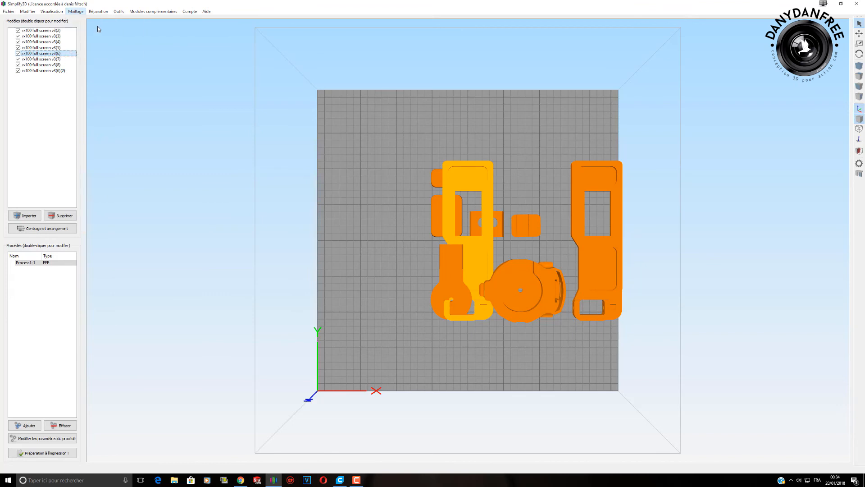
{"action": "left_click", "coordinate": [99, 27]}
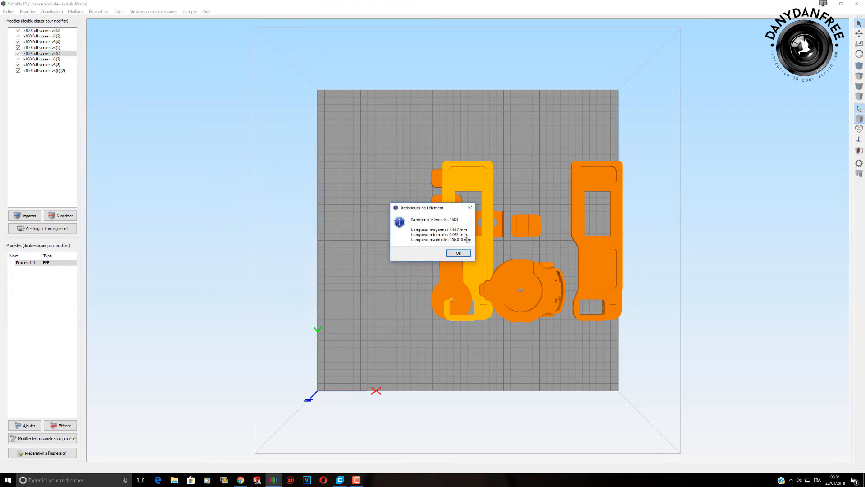
{"action": "left_click", "coordinate": [458, 253]}
Review the mesh reduction, surface separation, mesh reflection and repair commands with the long plate selected.
{"action": "left_click", "coordinate": [76, 11]}
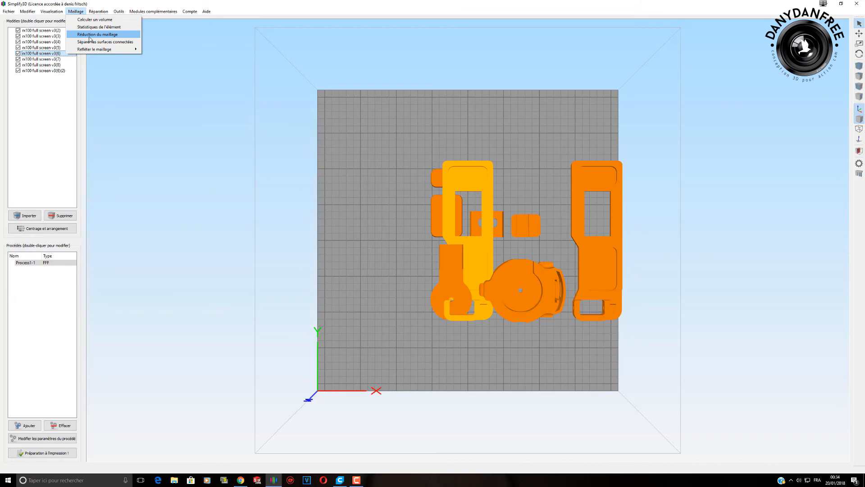
{"action": "mouse_move", "coordinate": [109, 50]}
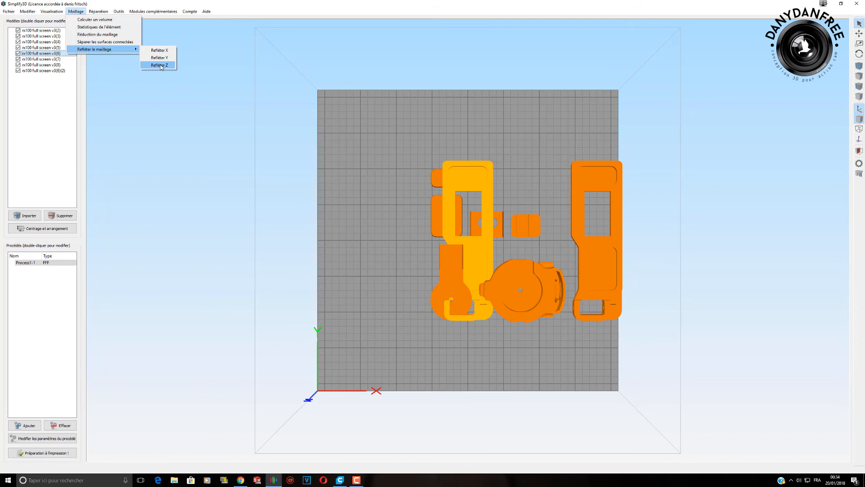
{"action": "mouse_move", "coordinate": [99, 11]}
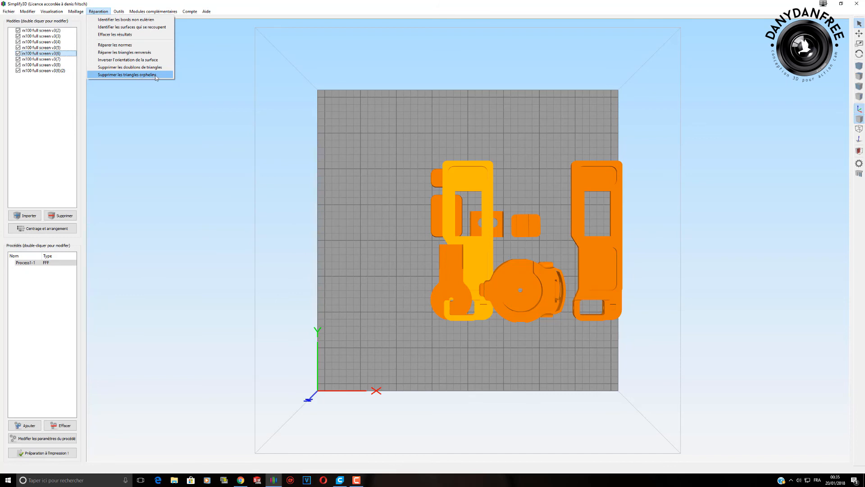
{"action": "left_click", "coordinate": [154, 75]}
Review the general options for preferences, machine, models, visualization and network, and close them without changing anything.
{"action": "left_click", "coordinate": [120, 11]}
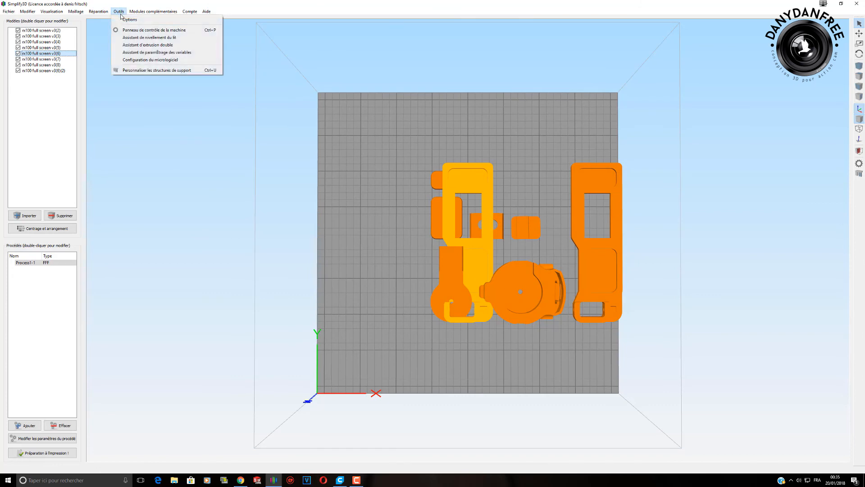
{"action": "left_click", "coordinate": [130, 20]}
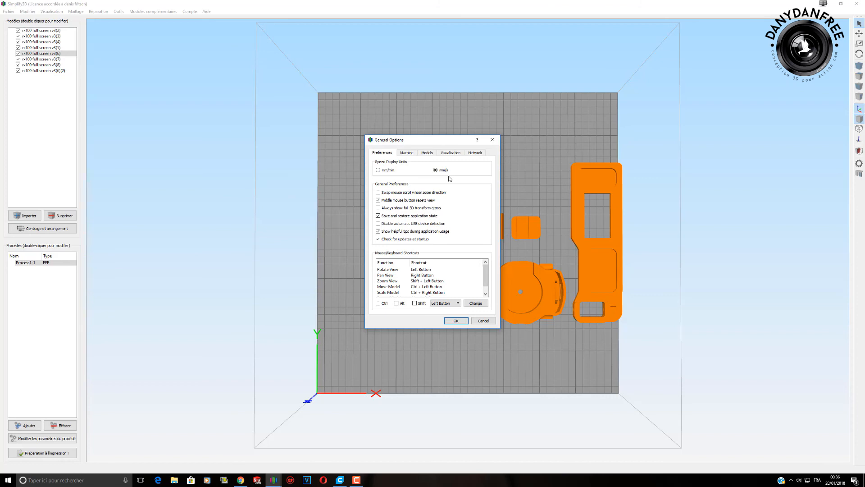
{"action": "left_click", "coordinate": [407, 154]}
{"action": "left_click", "coordinate": [428, 154]}
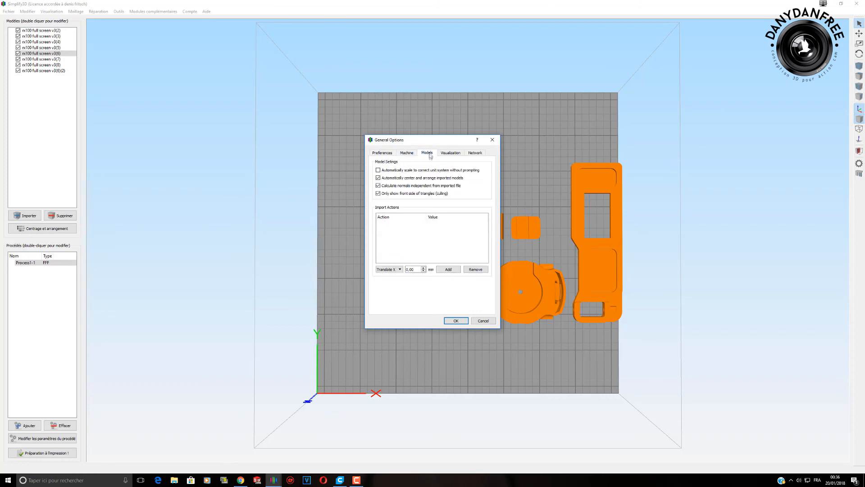
{"action": "left_click", "coordinate": [449, 153]}
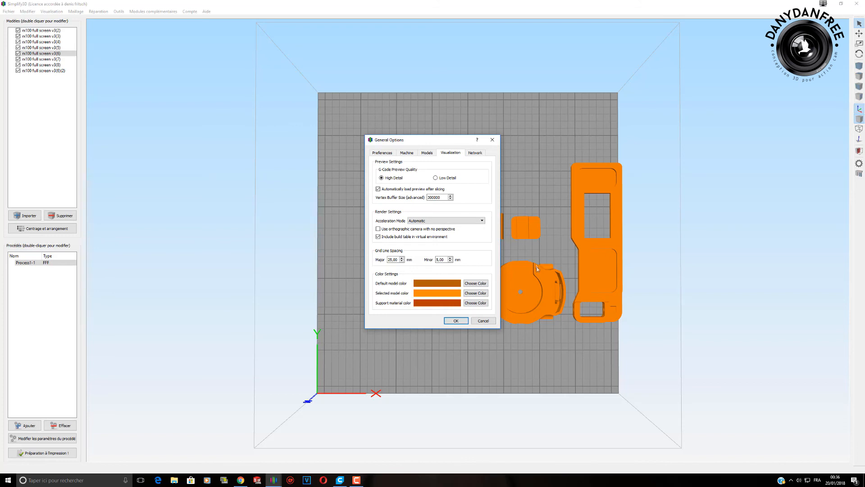
{"action": "left_click", "coordinate": [475, 153]}
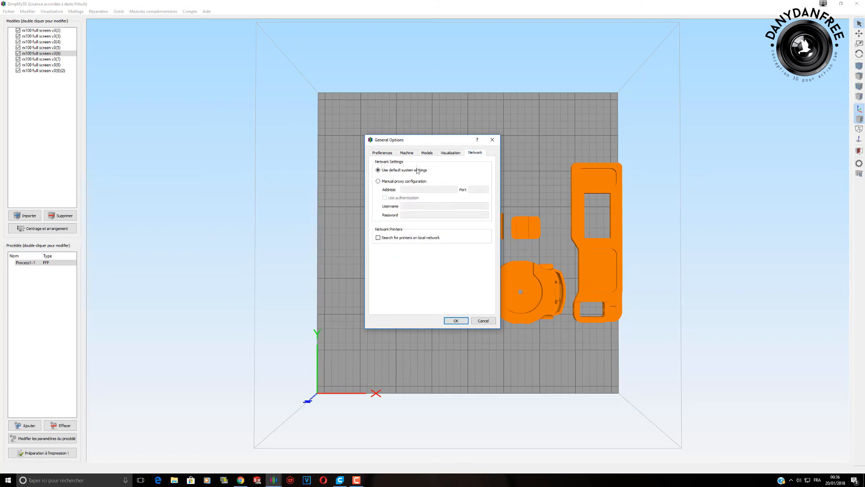
{"action": "left_click", "coordinate": [456, 320]}
Open the machine control panel and look through its G-code library from start to end.
{"action": "left_click", "coordinate": [119, 12]}
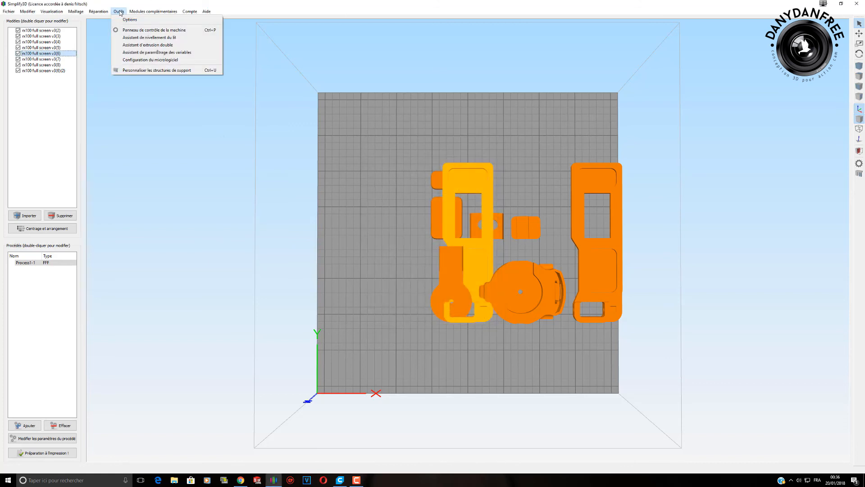
{"action": "left_click", "coordinate": [148, 30]}
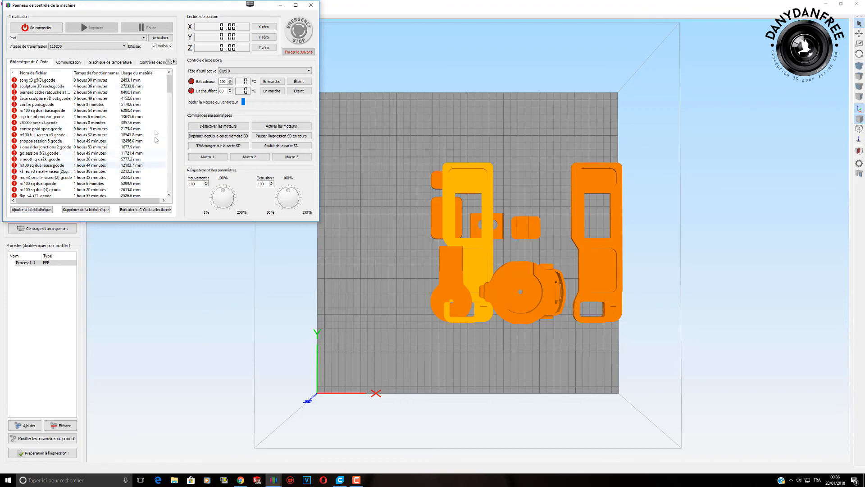
{"action": "scroll", "coordinate": [161, 187], "scroll_direction": "down", "scroll_amount": 15}
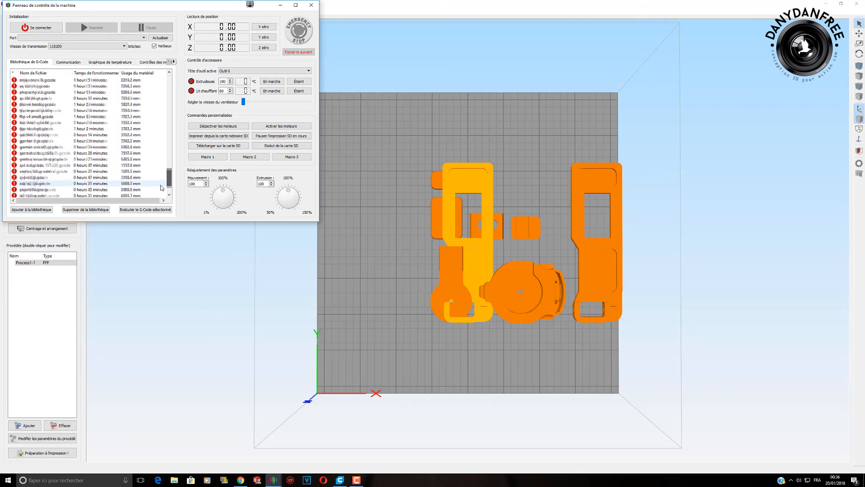
{"action": "scroll", "coordinate": [90, 135], "scroll_direction": "up", "scroll_amount": 15}
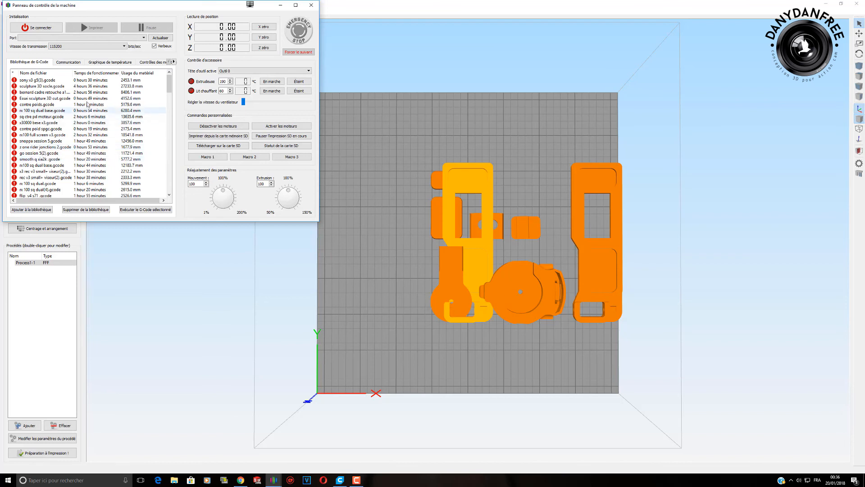
Examine the machine control panel's communication, temperature plot, jog controls and available baud rates, and close the panel.
{"action": "left_click", "coordinate": [65, 63]}
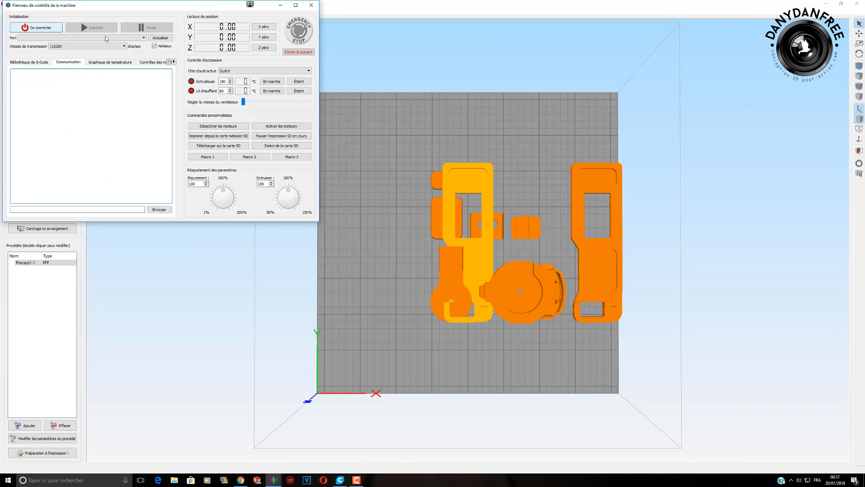
{"action": "left_click", "coordinate": [111, 64]}
{"action": "left_click", "coordinate": [152, 63]}
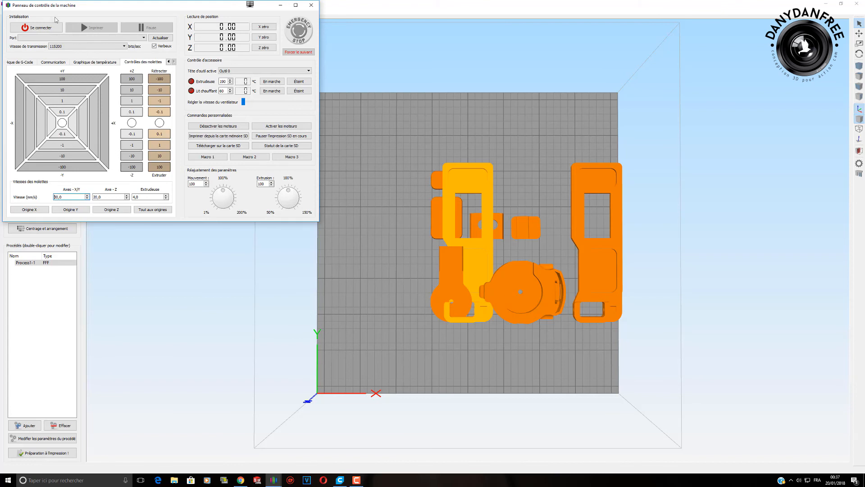
{"action": "left_click", "coordinate": [74, 47]}
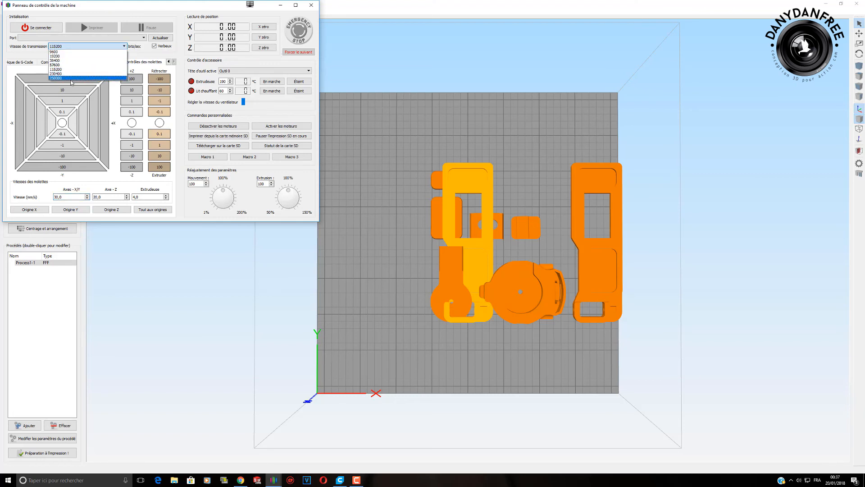
{"action": "left_click", "coordinate": [86, 47]}
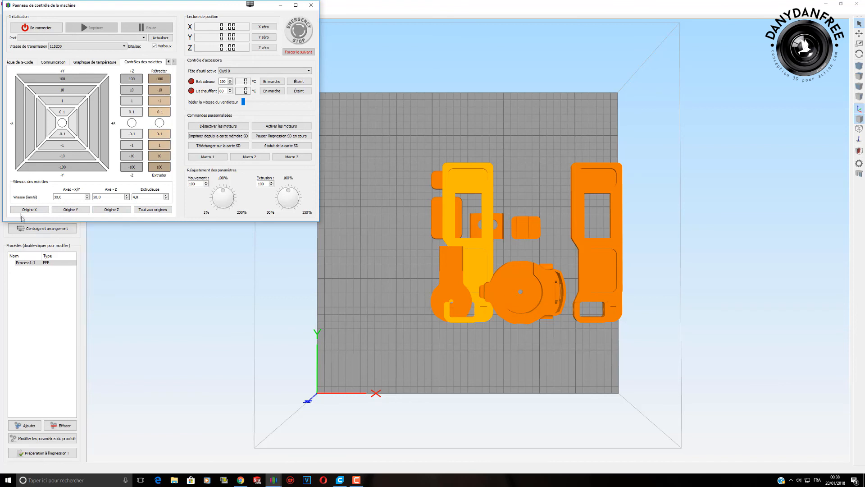
{"action": "left_click", "coordinate": [311, 5]}
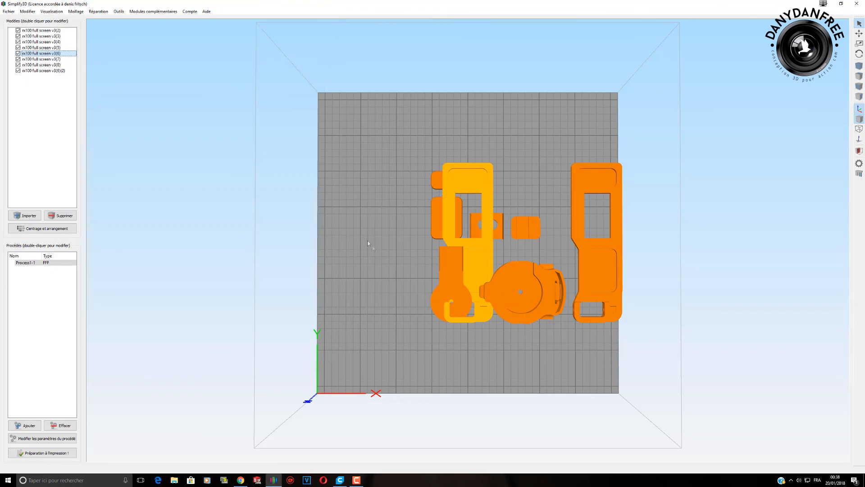
Review the remaining tool commands and the add-on for converting an image to 3D.
{"action": "left_click", "coordinate": [153, 11]}
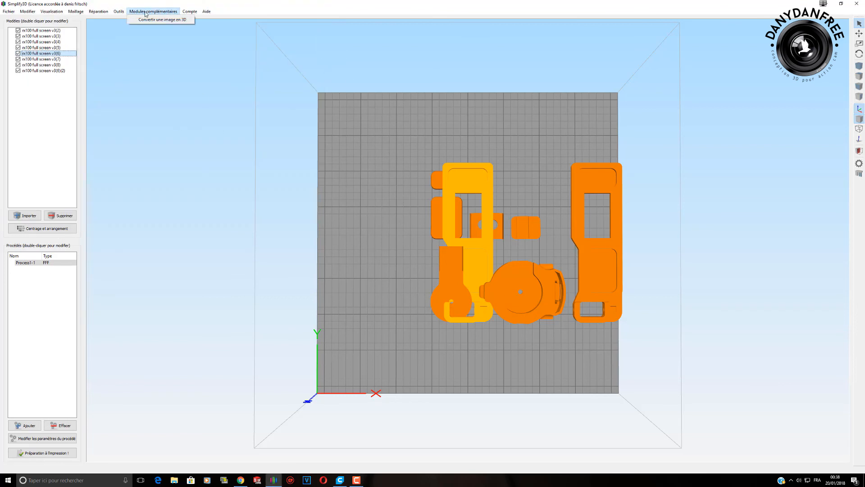
{"action": "left_click", "coordinate": [120, 13]}
{"action": "left_click", "coordinate": [120, 13]}
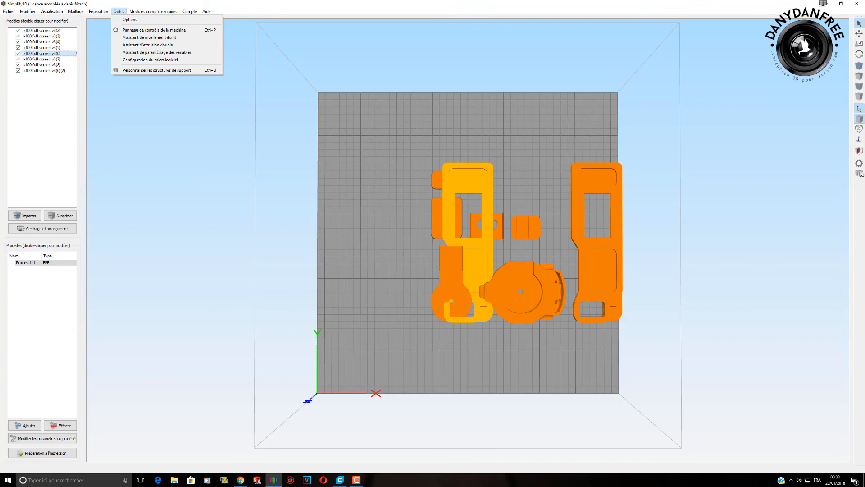
{"action": "left_click", "coordinate": [211, 205]}
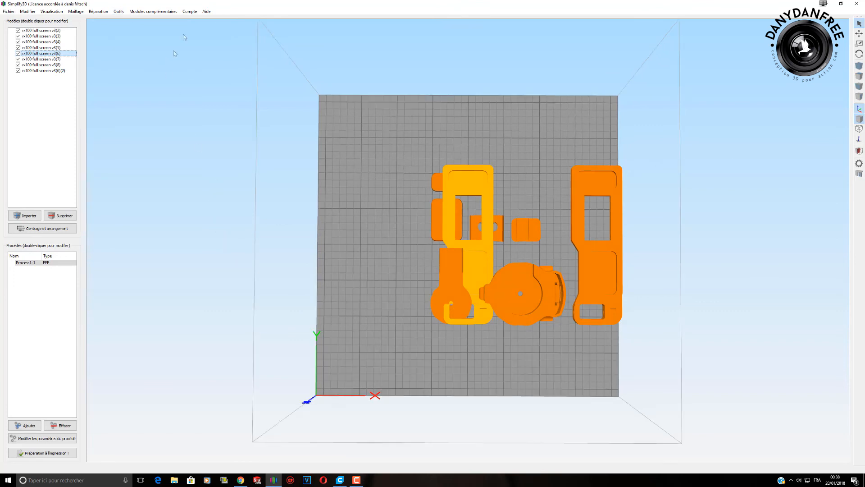
{"action": "left_click", "coordinate": [155, 12]}
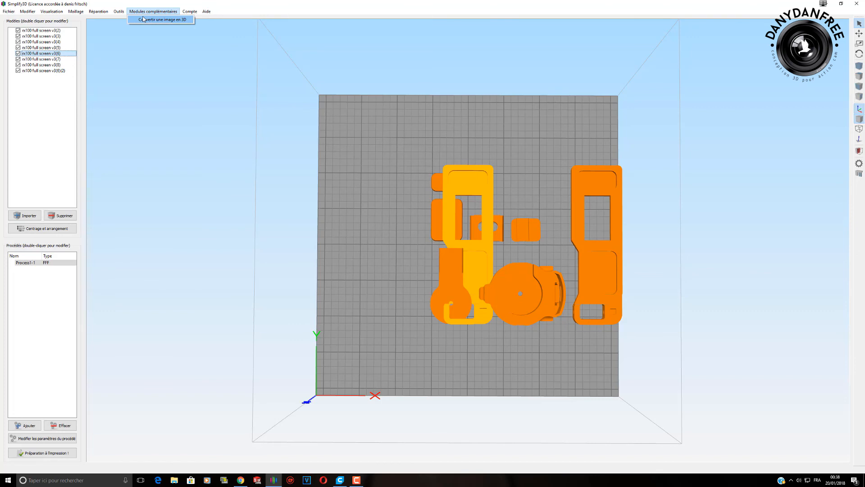
{"action": "left_click", "coordinate": [206, 23]}
Browse the printer models offered by the configuration assistant, cancel it, and review the other help commands.
{"action": "left_click", "coordinate": [206, 14]}
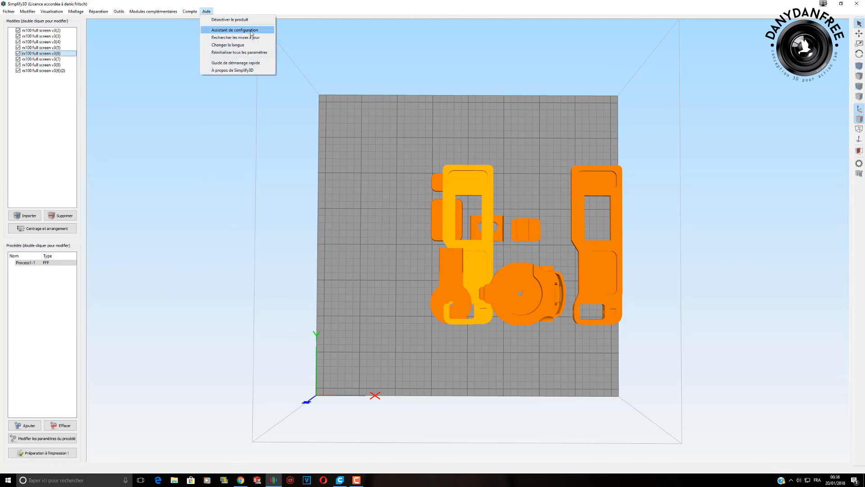
{"action": "left_click", "coordinate": [252, 30]}
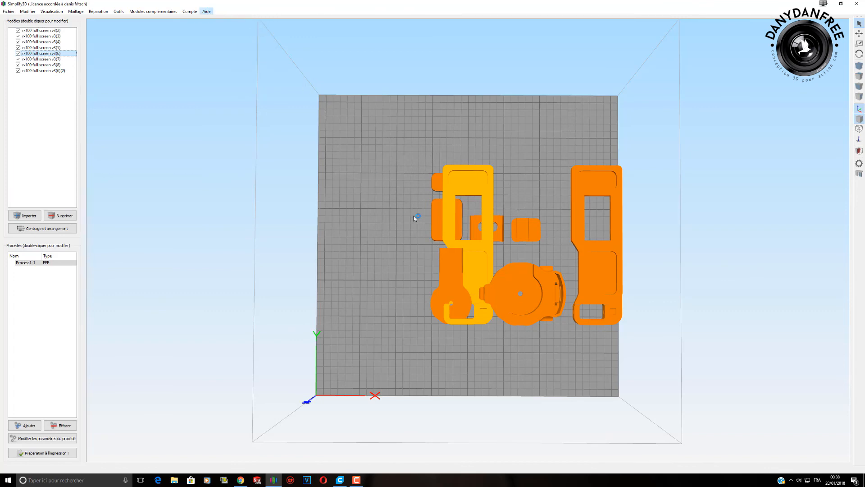
{"action": "left_click", "coordinate": [456, 233]}
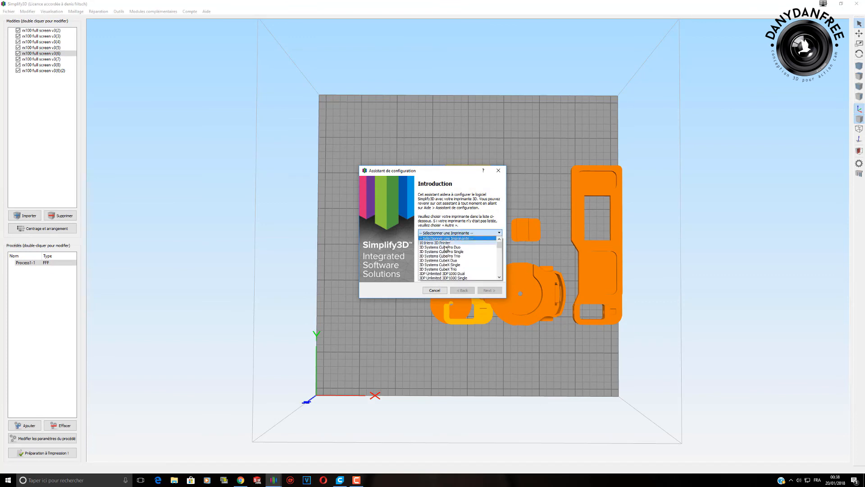
{"action": "scroll", "coordinate": [485, 251], "scroll_direction": "down", "scroll_amount": 15}
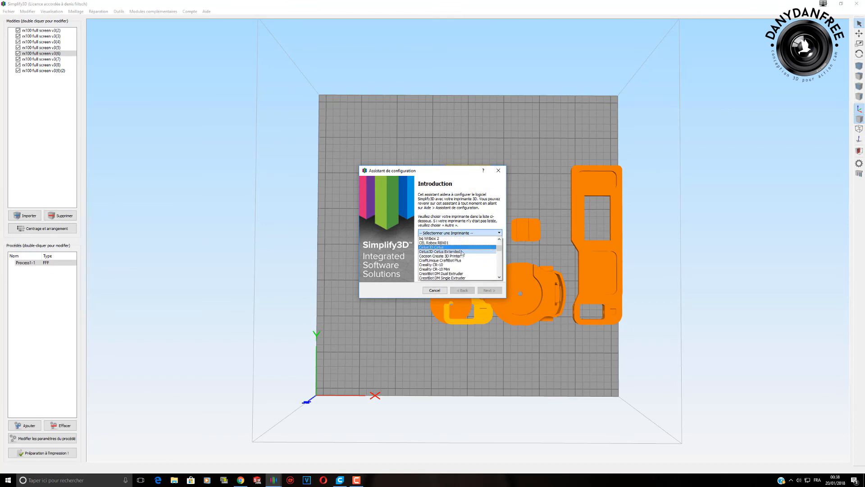
{"action": "scroll", "coordinate": [461, 256], "scroll_direction": "down", "scroll_amount": 12}
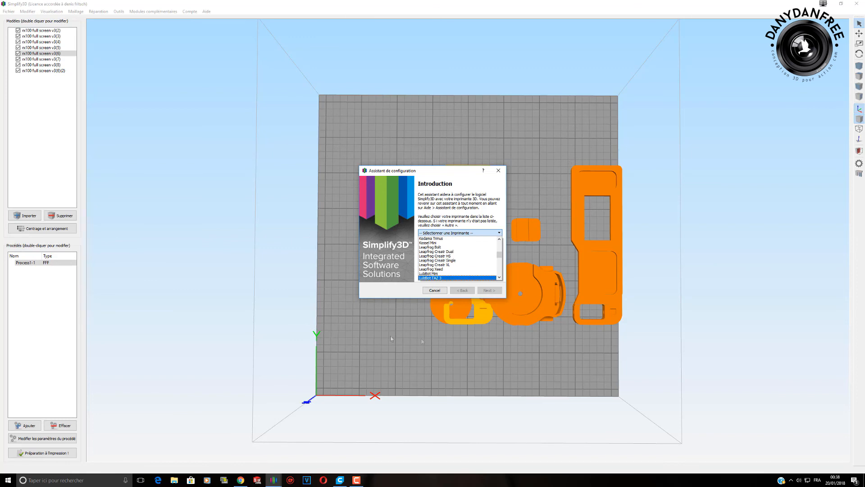
{"action": "left_click", "coordinate": [434, 291]}
{"action": "left_click", "coordinate": [434, 290]}
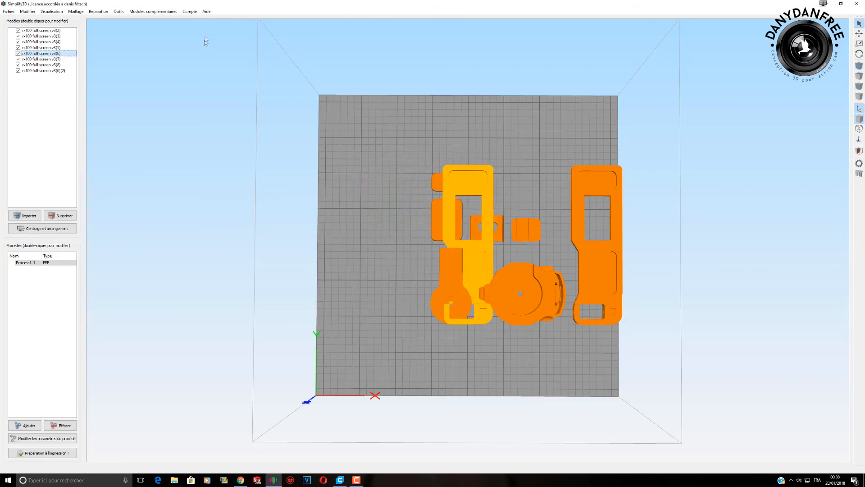
{"action": "left_click", "coordinate": [210, 13]}
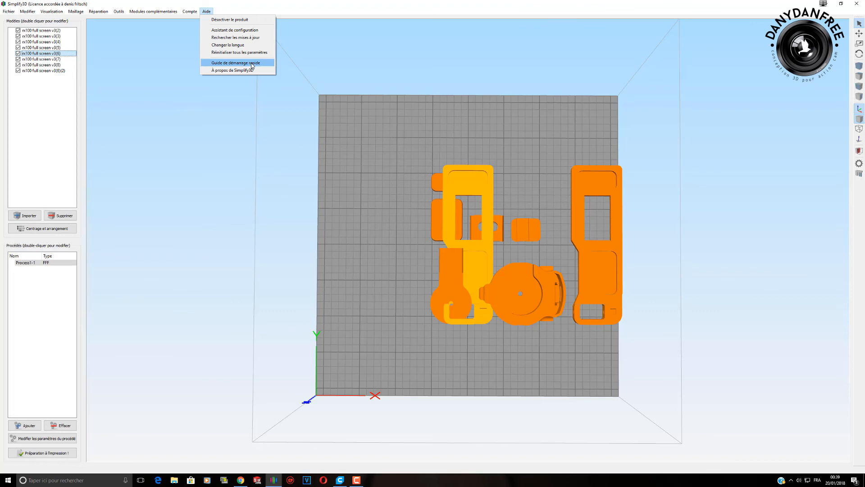
{"action": "left_click", "coordinate": [228, 155]}
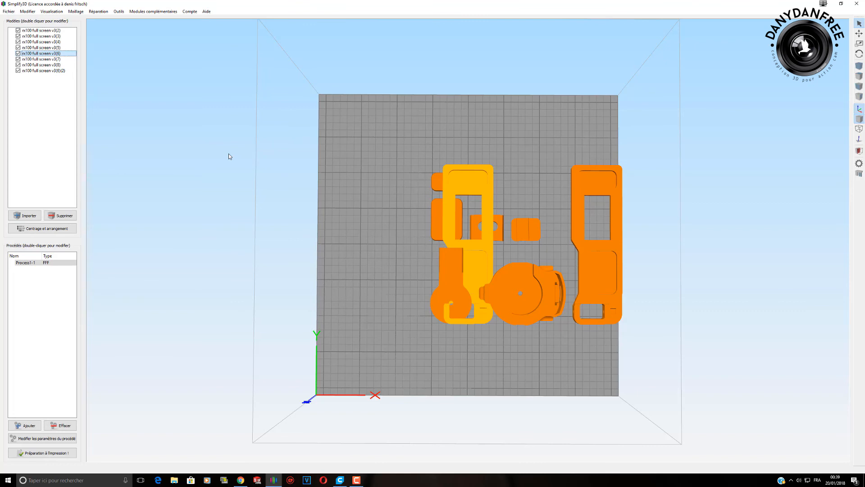
Select the round-ended arm and examine the arranged parts on the build plate from several angles.
{"action": "left_click_drag", "start_coordinate": [229, 156], "coordinate": [467, 377]}
{"action": "scroll", "coordinate": [469, 333], "scroll_direction": "down", "scroll_amount": 5}
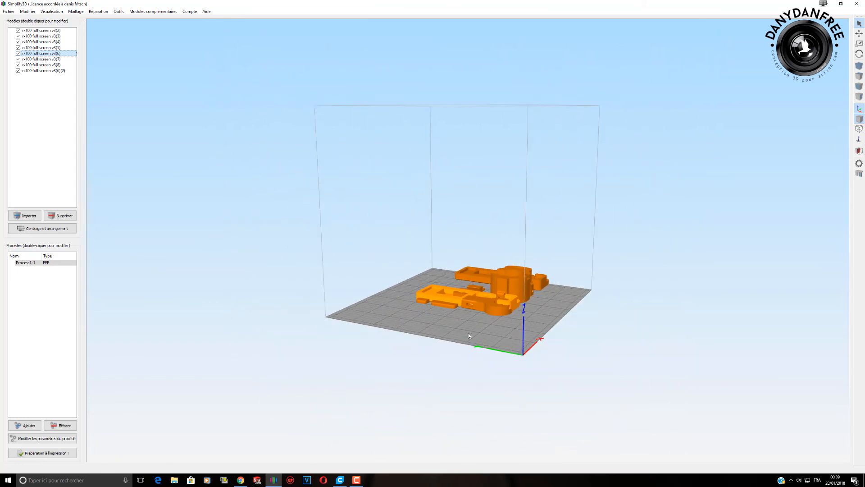
{"action": "left_click_drag", "start_coordinate": [444, 348], "coordinate": [438, 323]}
{"action": "scroll", "coordinate": [438, 323], "scroll_direction": "up", "scroll_amount": 4}
{"action": "left_click", "coordinate": [453, 314]}
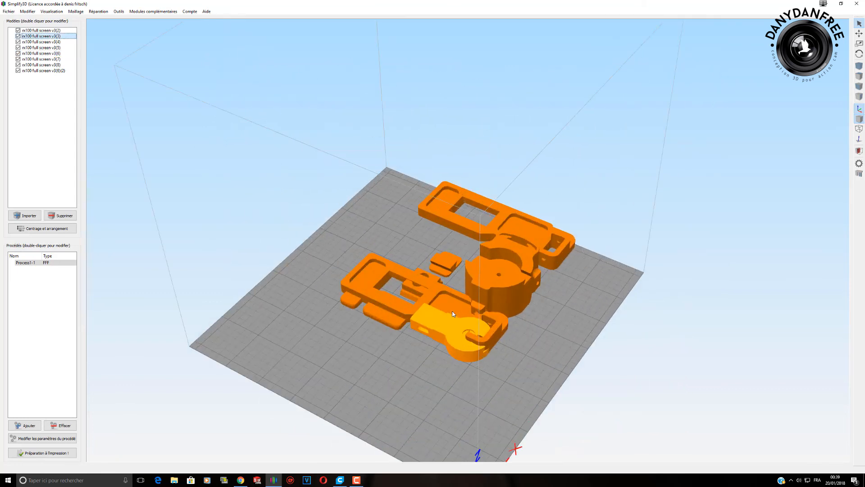
{"action": "left_click_drag", "start_coordinate": [453, 314], "coordinate": [523, 361]}
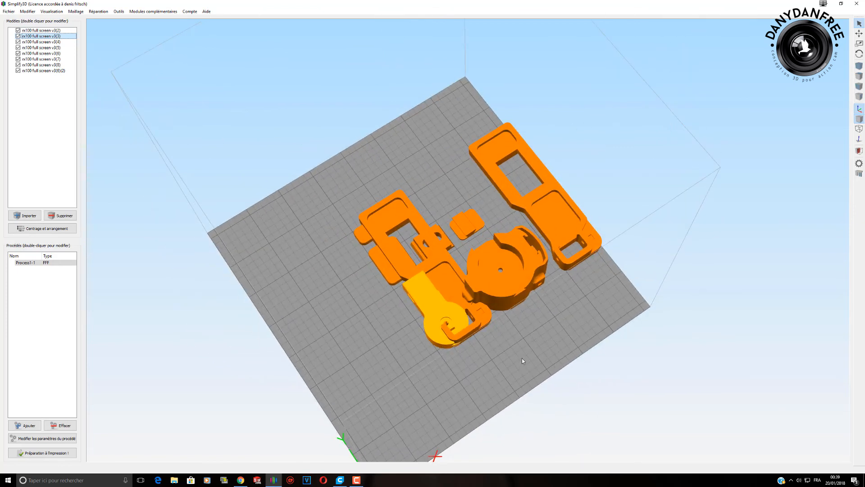
{"action": "left_click_drag", "start_coordinate": [522, 360], "coordinate": [550, 302]}
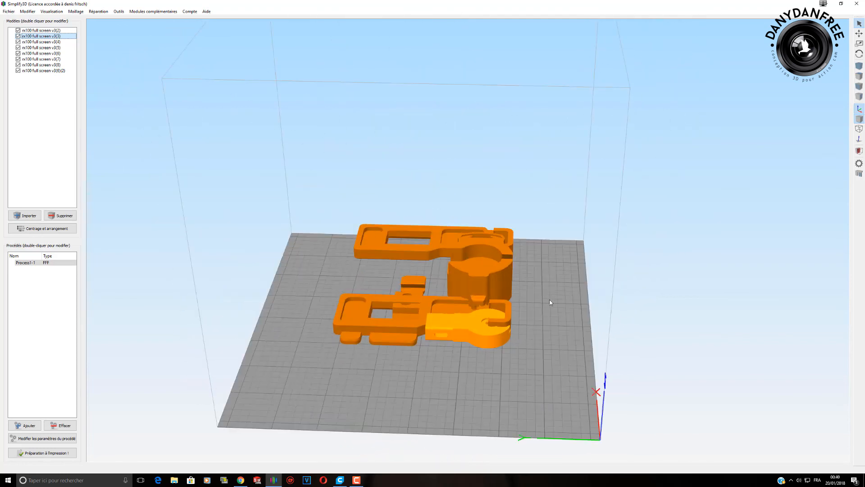
{"action": "left_click_drag", "start_coordinate": [548, 310], "coordinate": [539, 336]}
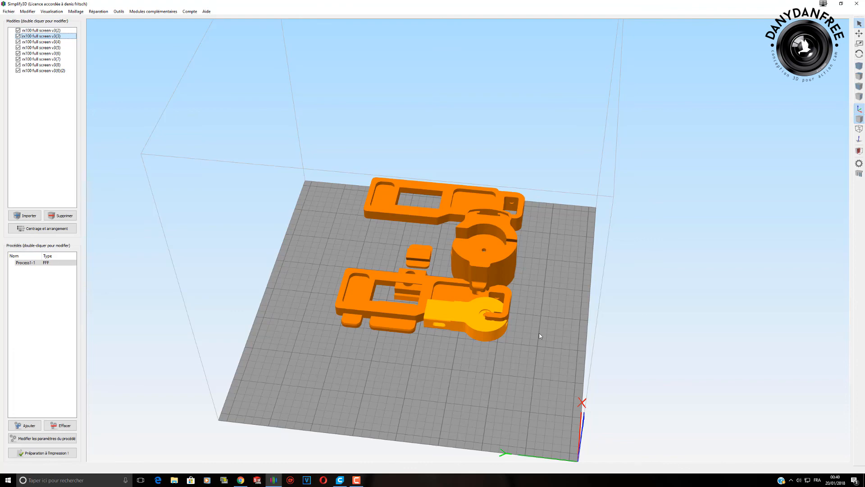
{"action": "left_click_drag", "start_coordinate": [393, 377], "coordinate": [483, 356]}
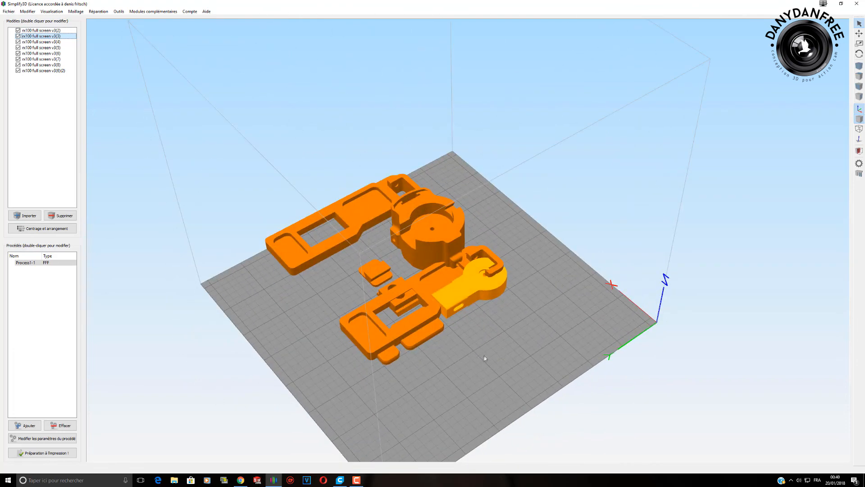
{"action": "scroll", "coordinate": [424, 292], "scroll_direction": "up", "scroll_amount": 2}
{"action": "scroll", "coordinate": [424, 292], "scroll_direction": "down", "scroll_amount": 3}
{"action": "right_click_drag", "start_coordinate": [424, 293], "coordinate": [484, 317]}
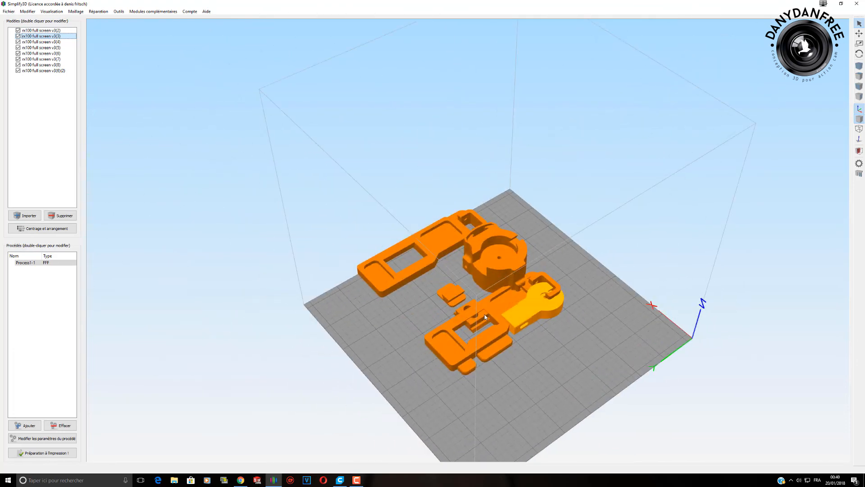
{"action": "left_click_drag", "start_coordinate": [516, 356], "coordinate": [494, 346]}
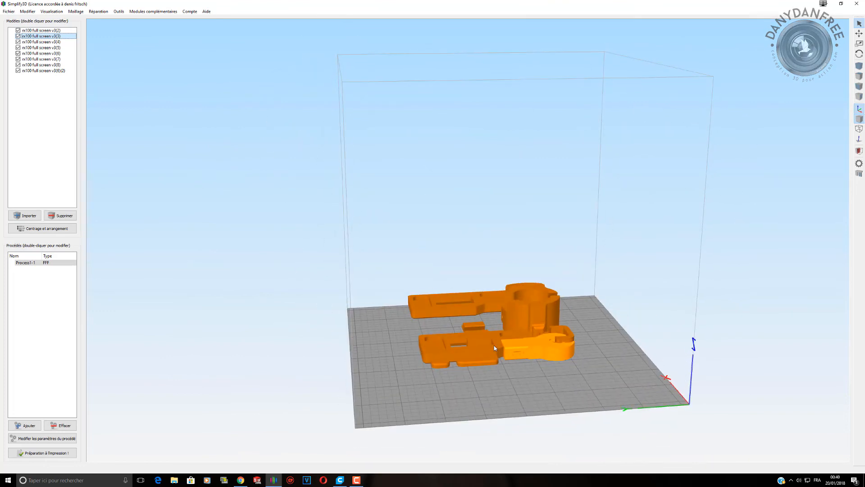